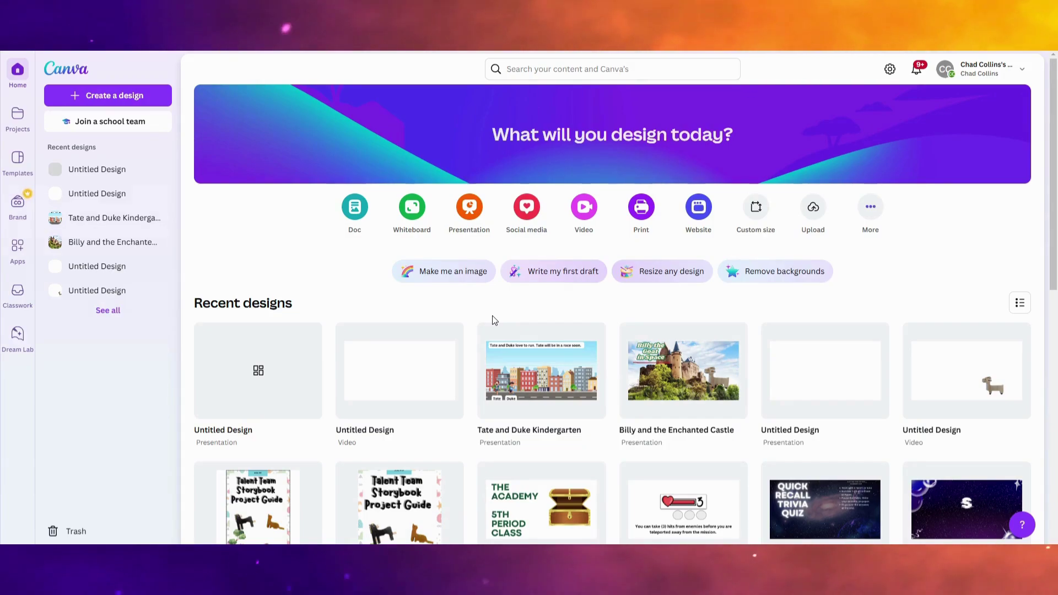
Open the Tate and Duke Kindergarten design, look through pages 2 to 5, then return Home
{"action": "left_click", "coordinate": [535, 383]}
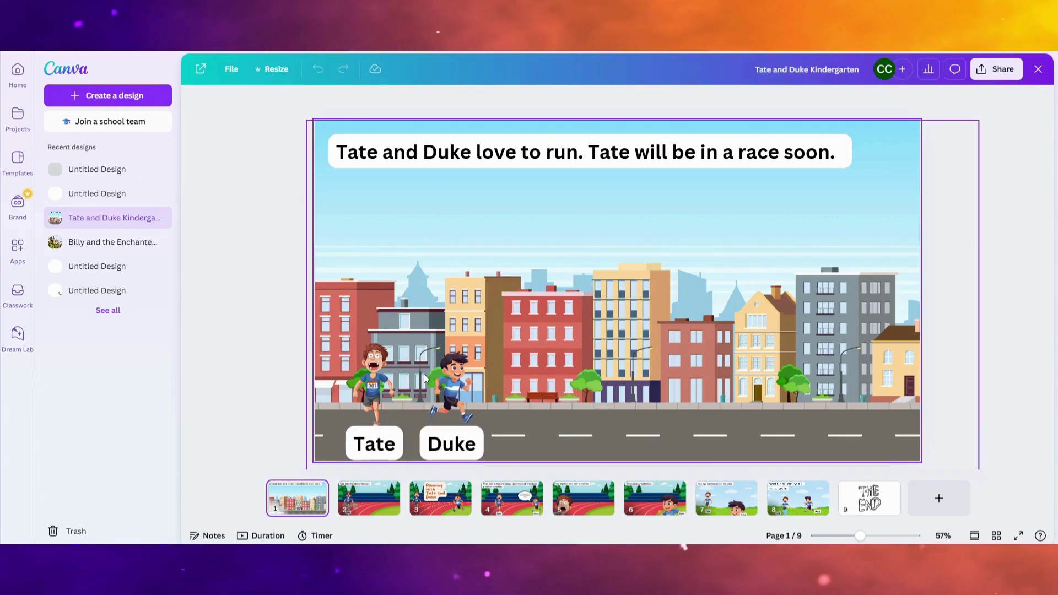
{"action": "left_click", "coordinate": [368, 498]}
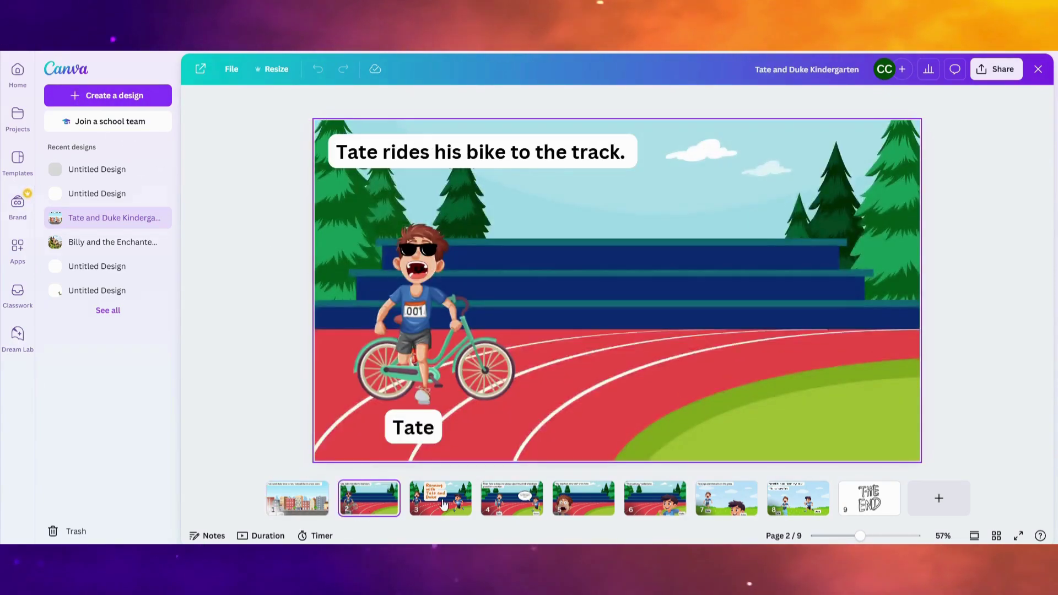
{"action": "left_click", "coordinate": [440, 499]}
{"action": "left_click", "coordinate": [511, 498]}
{"action": "left_click", "coordinate": [563, 502]}
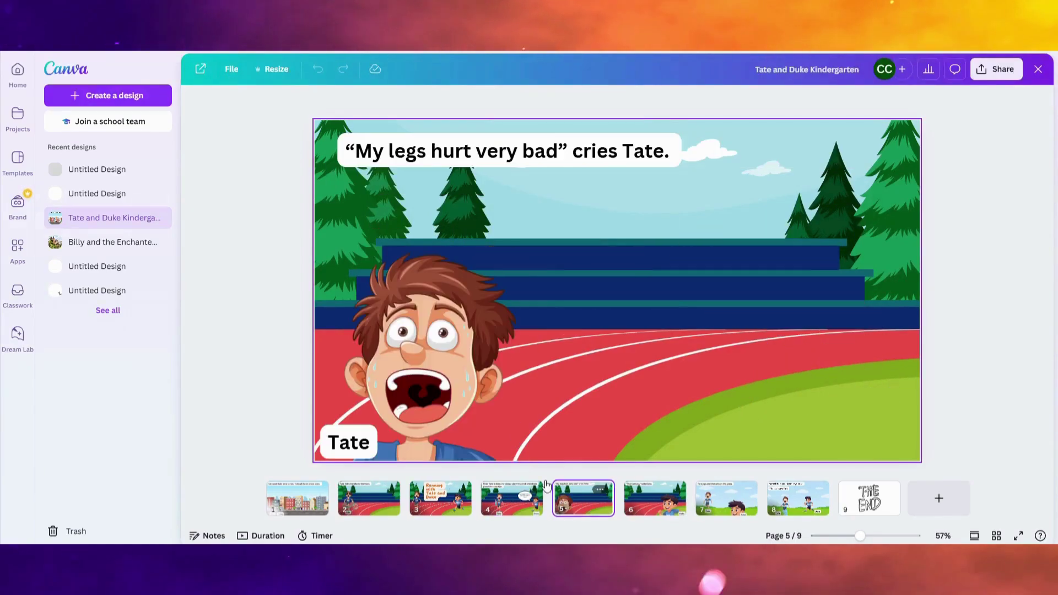
{"action": "left_click", "coordinate": [85, 75]}
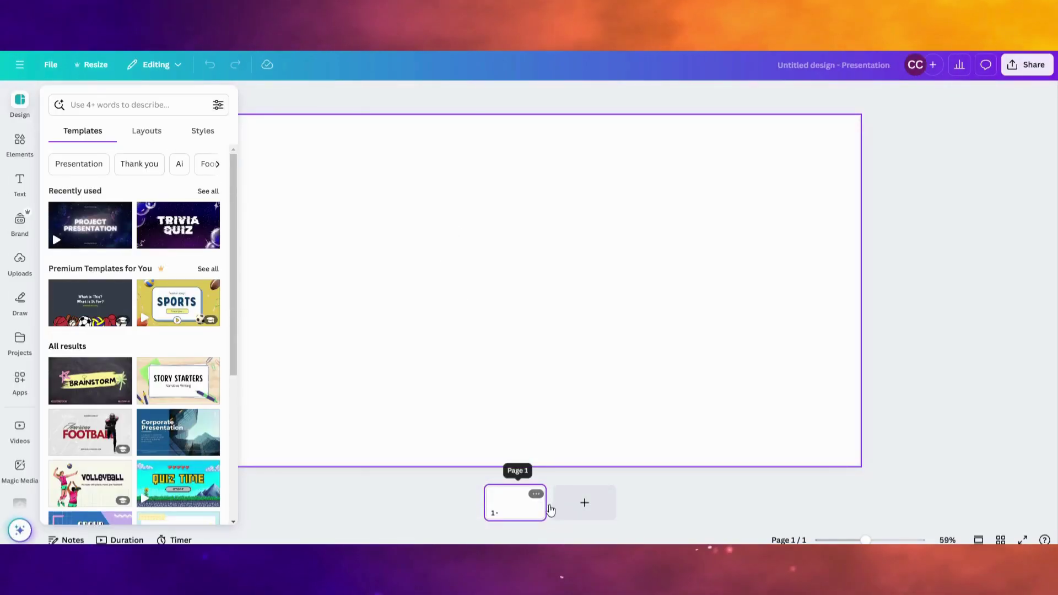
Add pages 2, 3 and 4 to the blank presentation and go back to page 1
{"action": "left_click", "coordinate": [586, 511]}
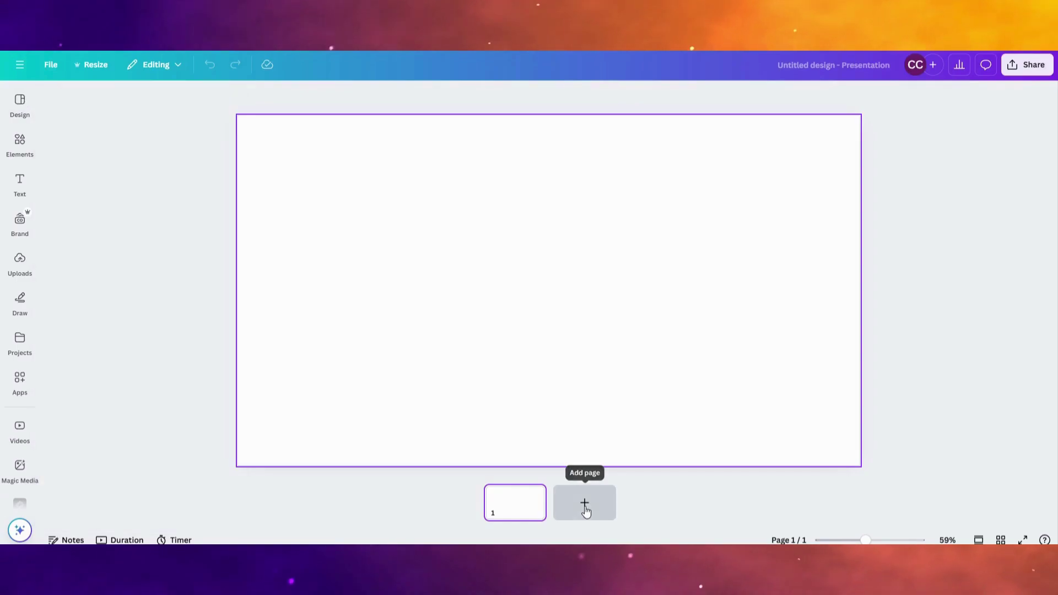
{"action": "left_click", "coordinate": [613, 505]}
{"action": "left_click", "coordinate": [655, 504]}
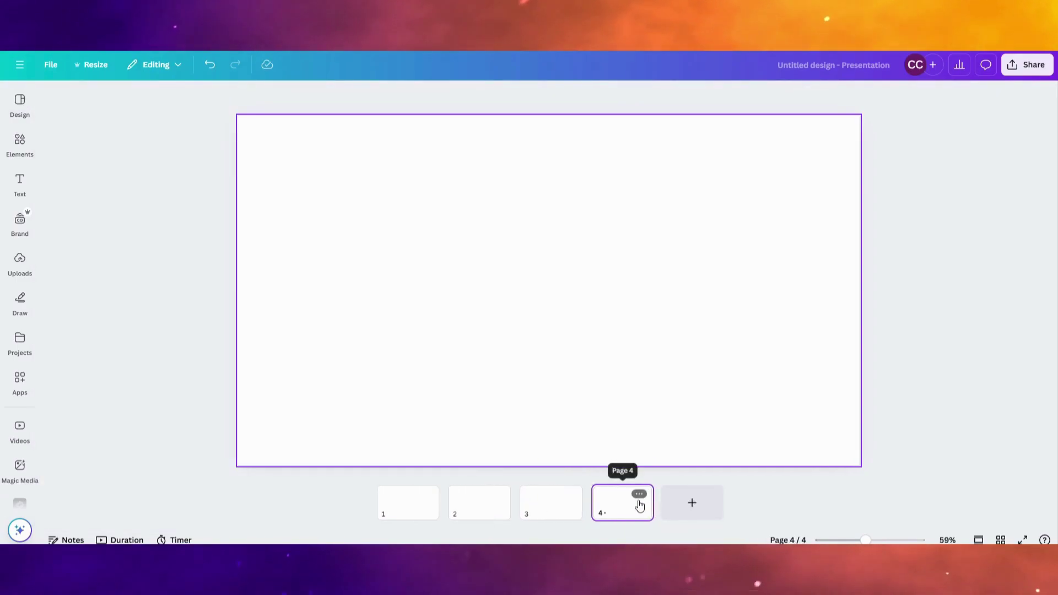
{"action": "left_click", "coordinate": [416, 512]}
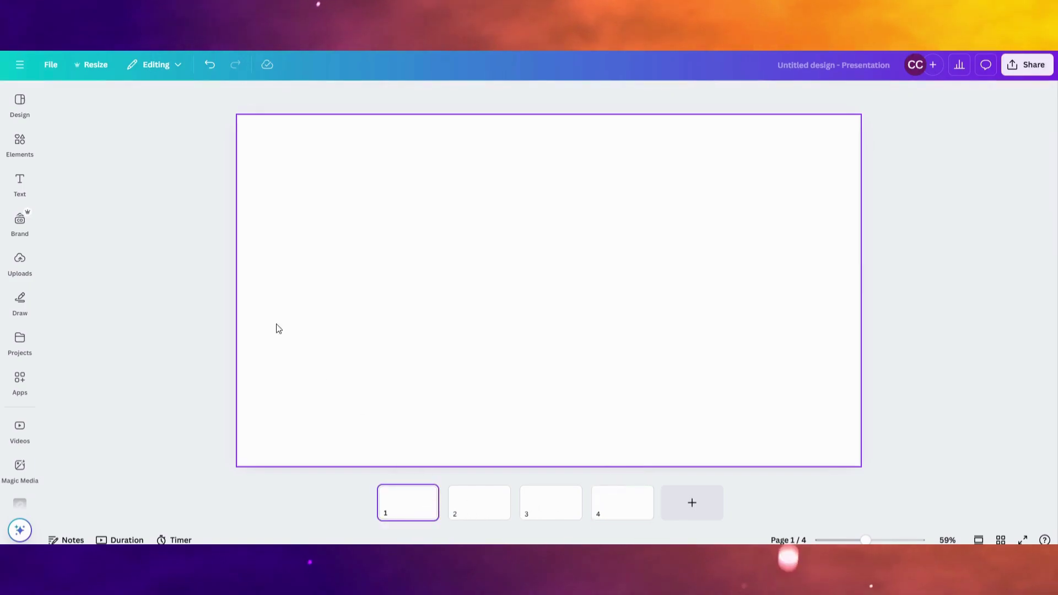
Place the uploaded horse and goat images on page 1, then delete the horse
{"action": "left_click", "coordinate": [20, 264]}
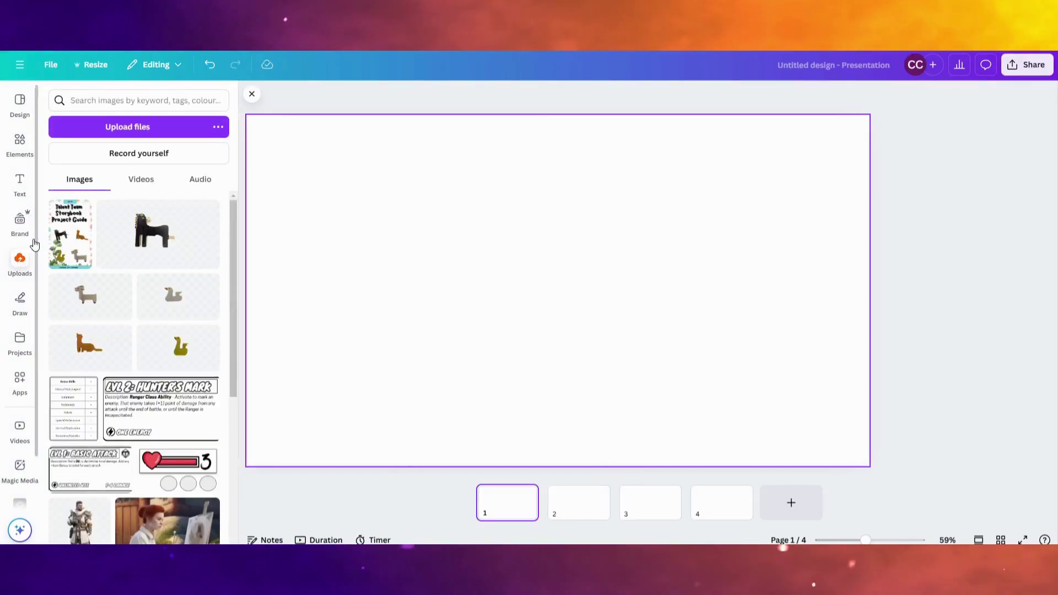
{"action": "left_click", "coordinate": [151, 243]}
{"action": "left_click_drag", "start_coordinate": [642, 298], "coordinate": [814, 369]}
{"action": "left_click", "coordinate": [94, 307]}
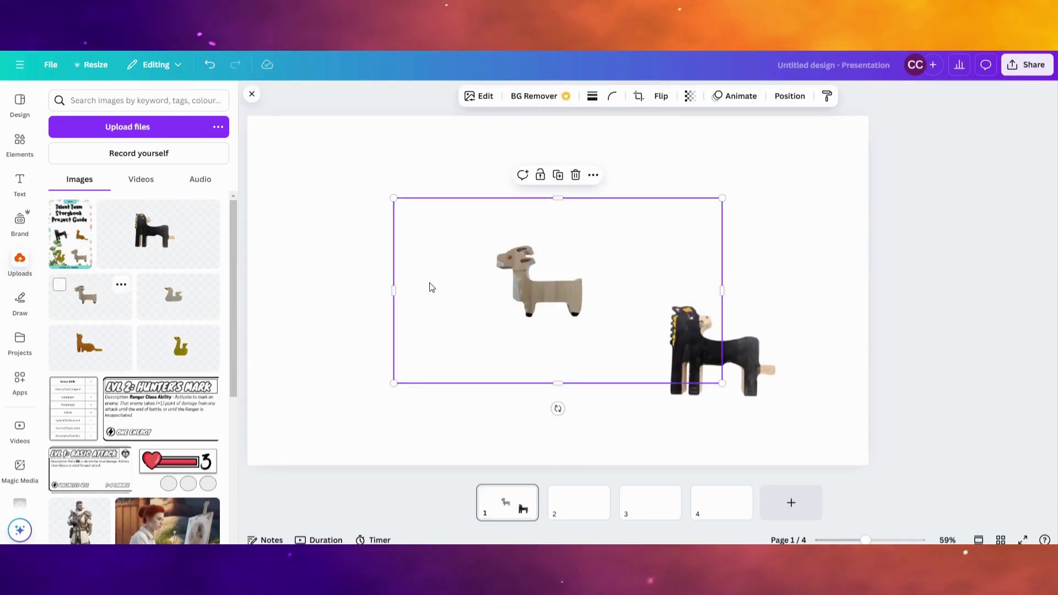
{"action": "left_click_drag", "start_coordinate": [528, 296], "coordinate": [480, 352]}
{"action": "left_click", "coordinate": [739, 339]}
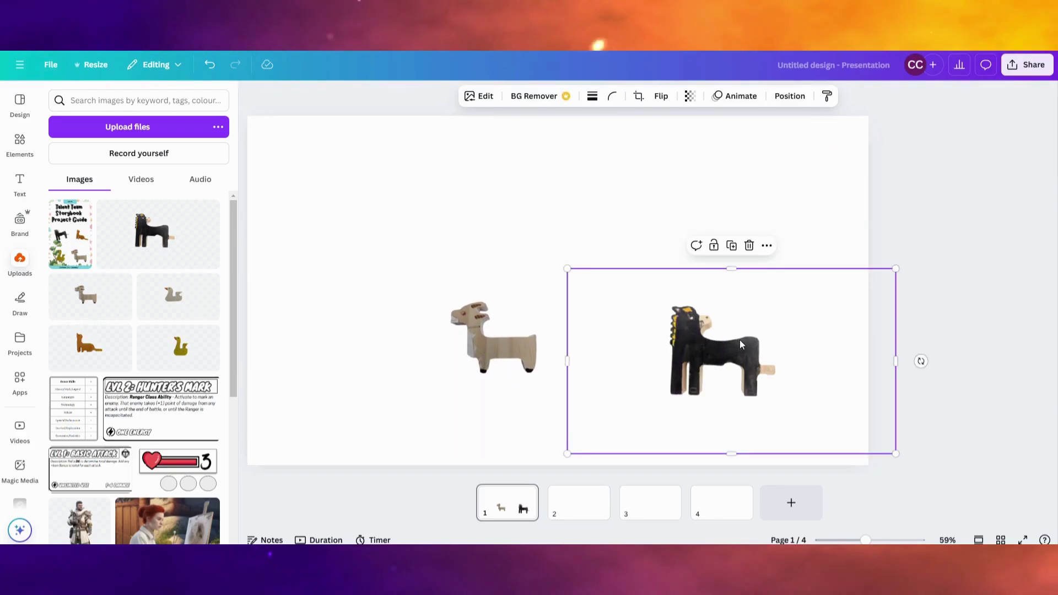
{"action": "key", "text": "Delete"}
Enlarge the goat, tilt it about -5° and set it in the lower right corner
{"action": "left_click", "coordinate": [603, 334]}
{"action": "left_click_drag", "start_coordinate": [677, 255], "coordinate": [781, 193]}
{"action": "left_click_drag", "start_coordinate": [606, 291], "coordinate": [630, 281]}
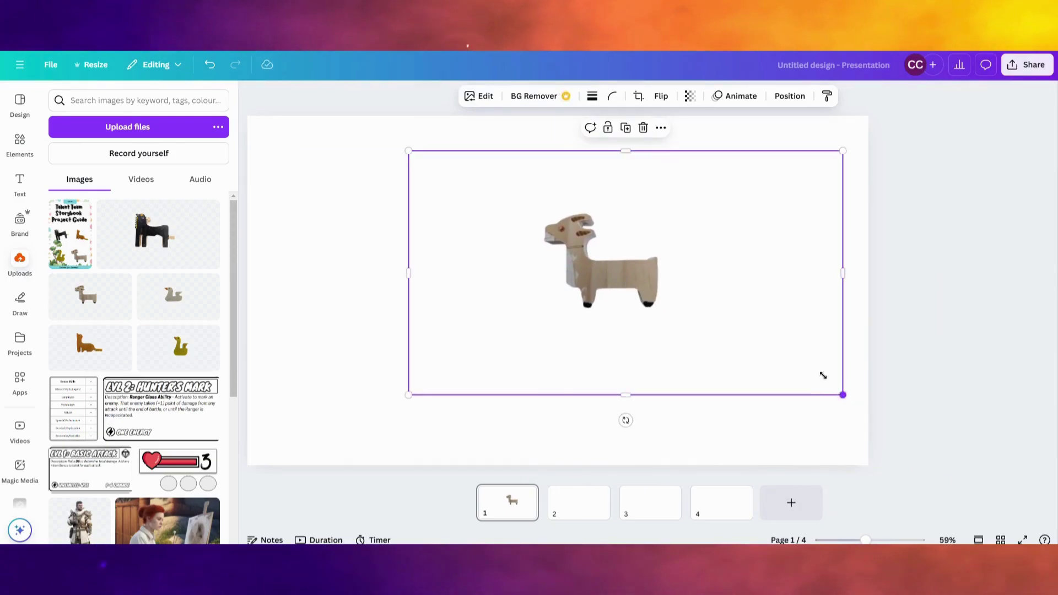
{"action": "left_click_drag", "start_coordinate": [842, 393], "coordinate": [748, 341]}
{"action": "left_click_drag", "start_coordinate": [593, 252], "coordinate": [705, 344]}
{"action": "left_click_drag", "start_coordinate": [885, 338], "coordinate": [913, 392]}
{"action": "left_click_drag", "start_coordinate": [678, 336], "coordinate": [777, 398]}
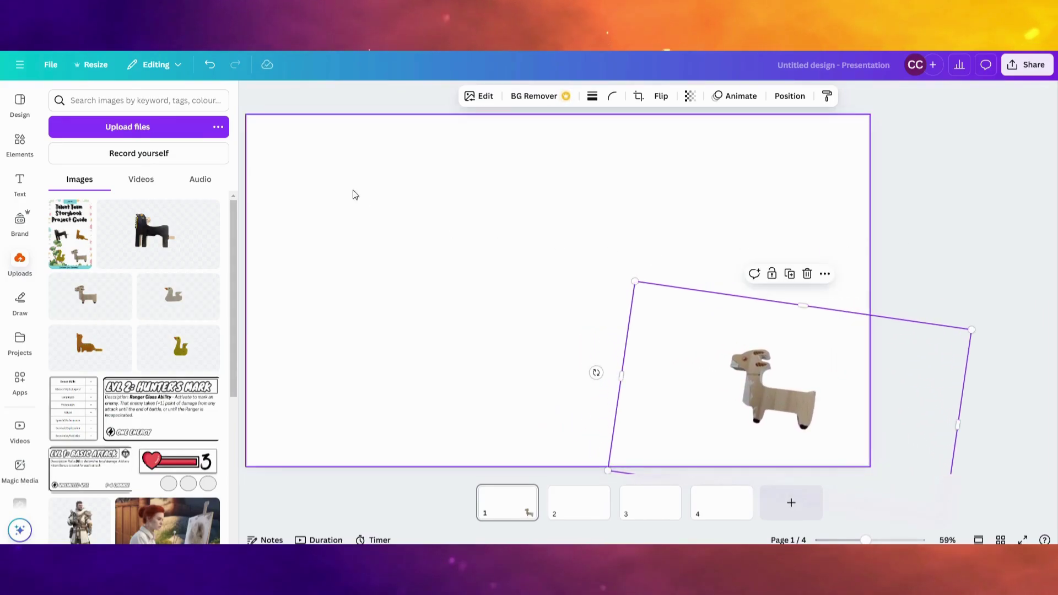
Search Elements for 'castle' and show the Photos results
{"action": "left_click", "coordinate": [20, 143]}
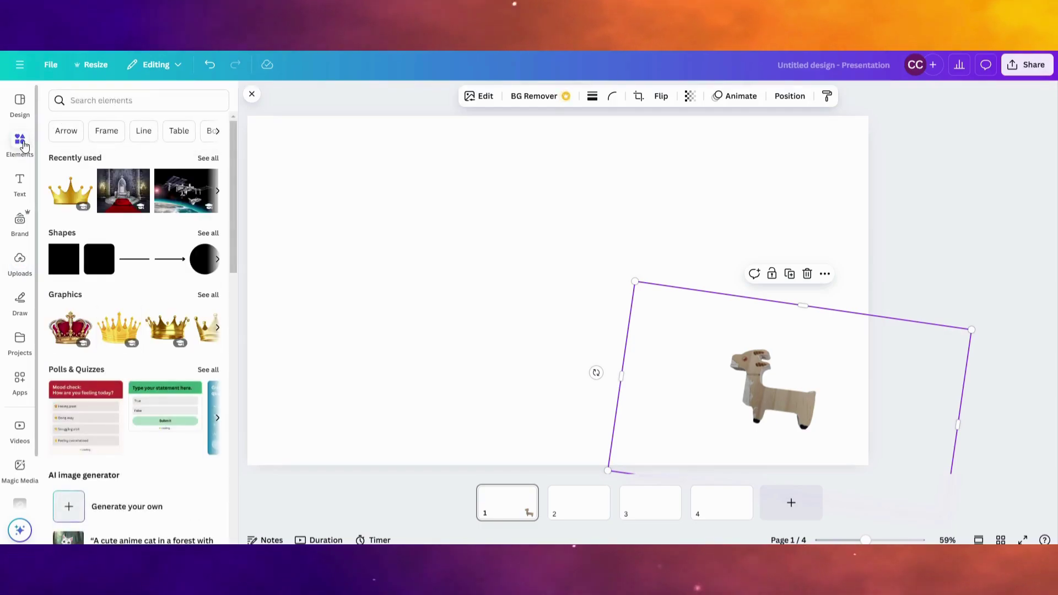
{"action": "left_click", "coordinate": [97, 102]}
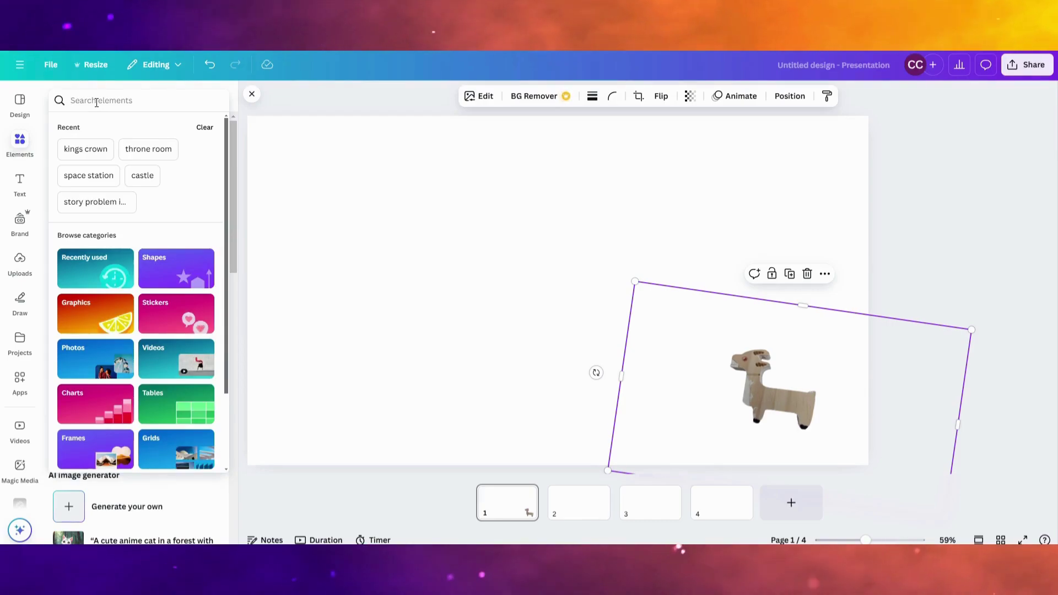
{"action": "type", "text": "castle"}
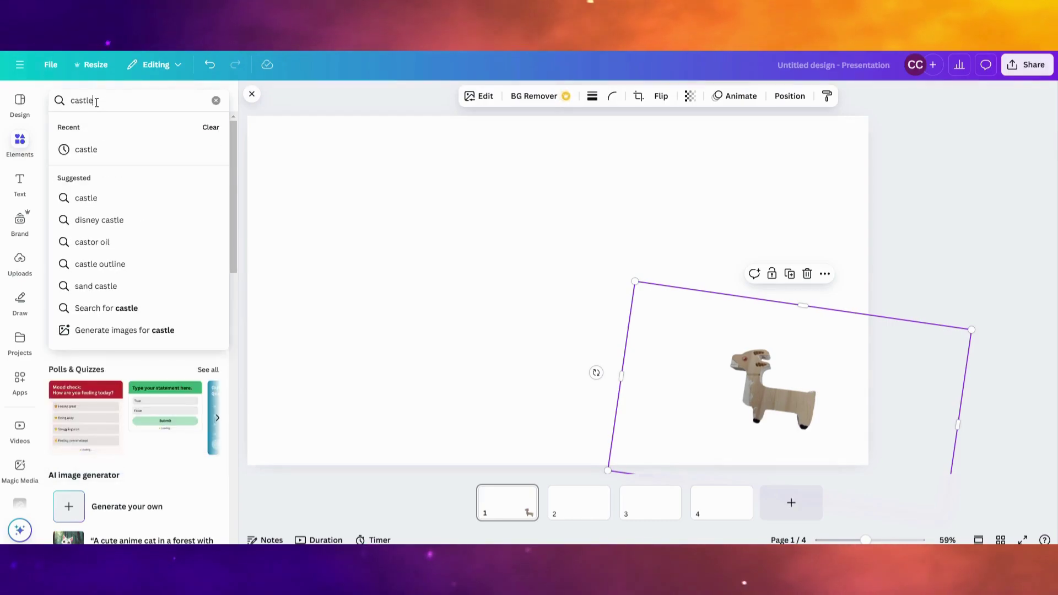
{"action": "key", "text": "Return"}
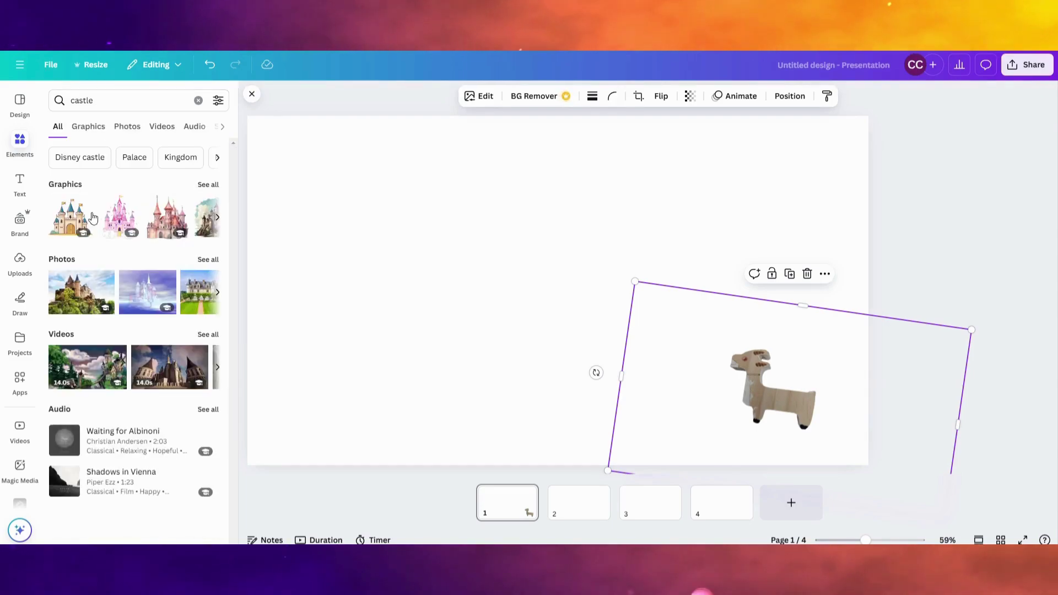
{"action": "mouse_move", "coordinate": [83, 300]}
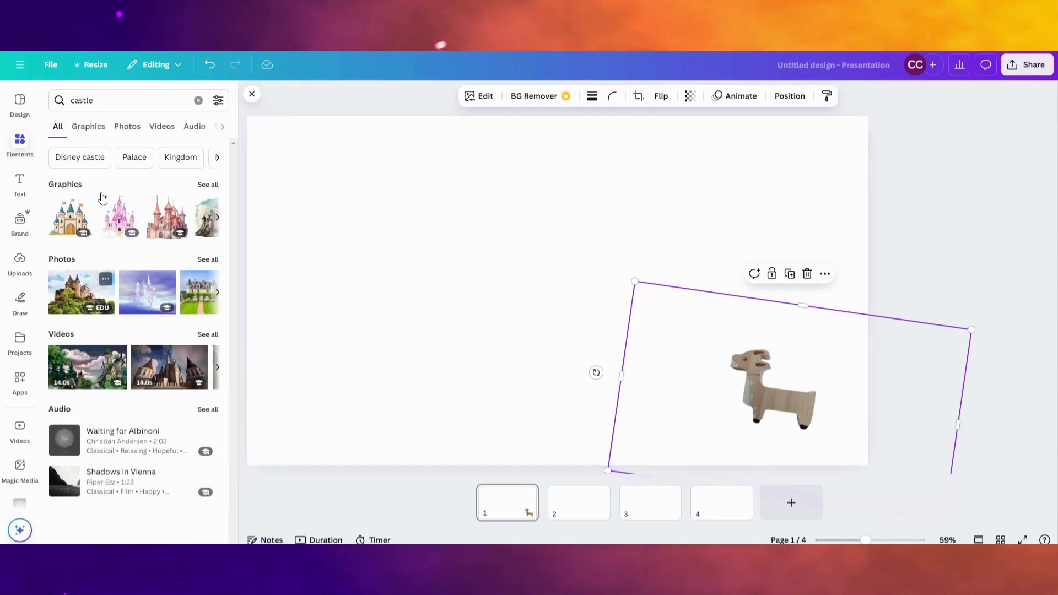
{"action": "left_click", "coordinate": [123, 130]}
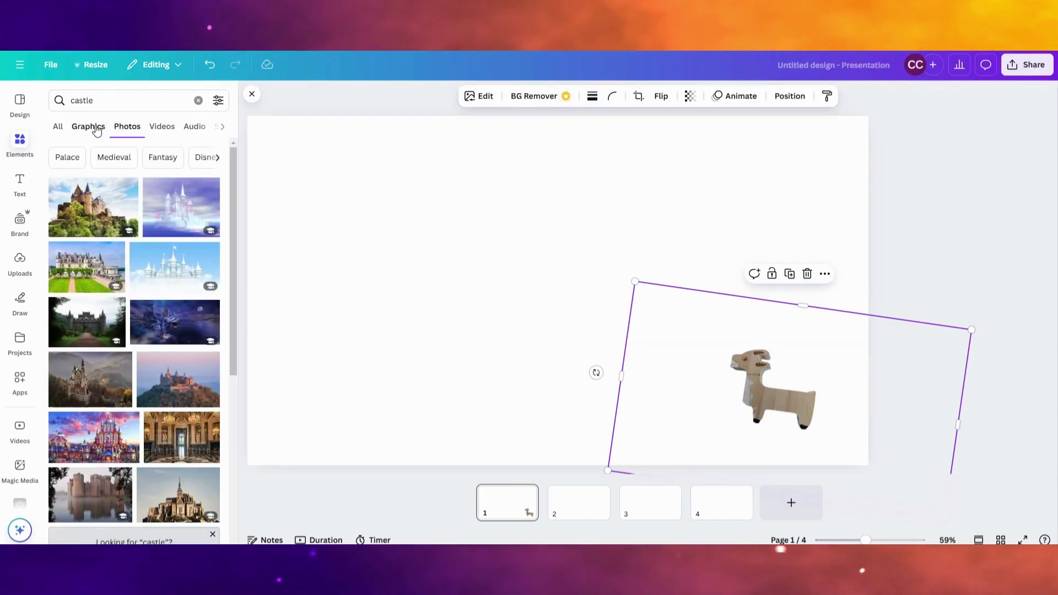
{"action": "left_click", "coordinate": [96, 130]}
{"action": "left_click", "coordinate": [125, 131]}
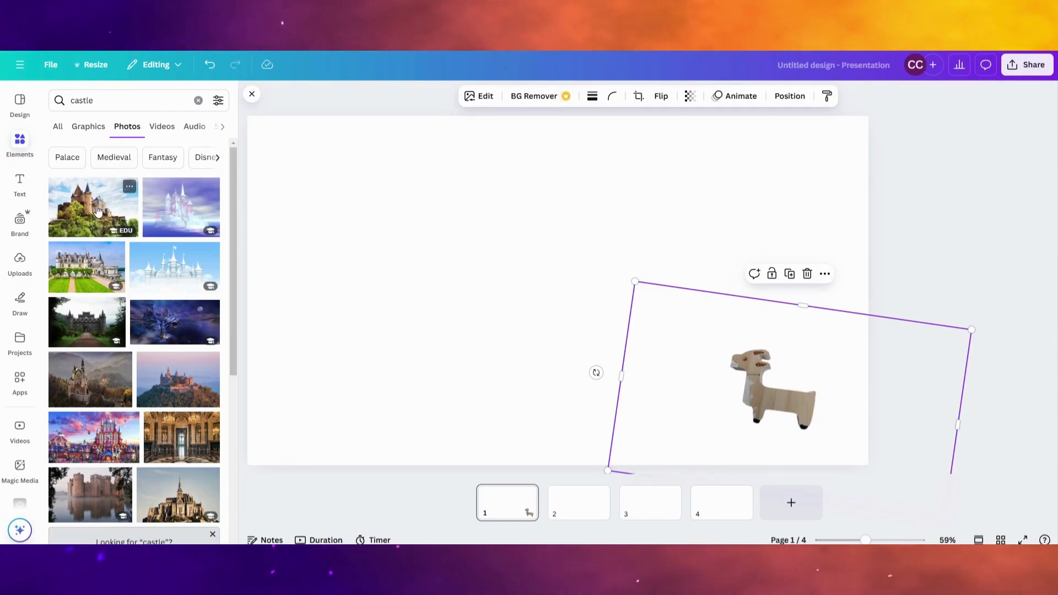
Add the hilltop castle photo and set it as page 1's background
{"action": "left_click", "coordinate": [176, 378]}
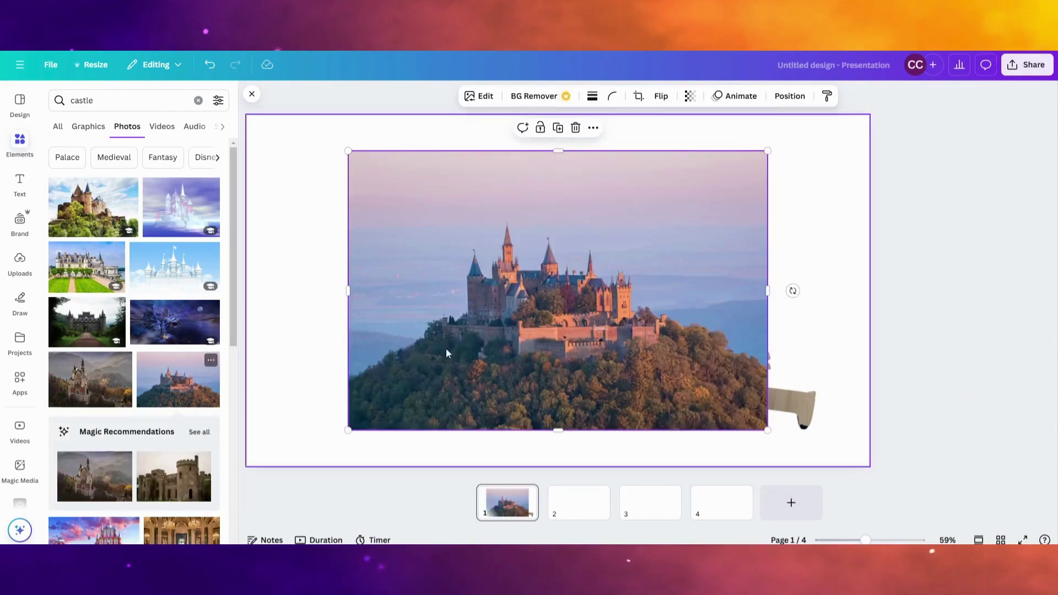
{"action": "left_click_drag", "start_coordinate": [445, 348], "coordinate": [334, 387]}
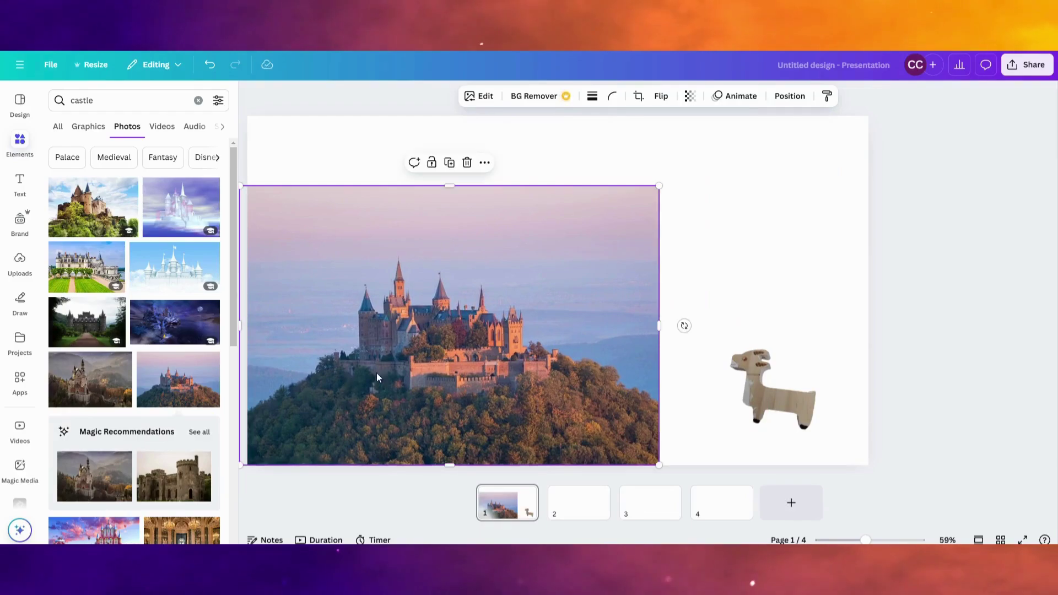
{"action": "right_click", "coordinate": [377, 380]}
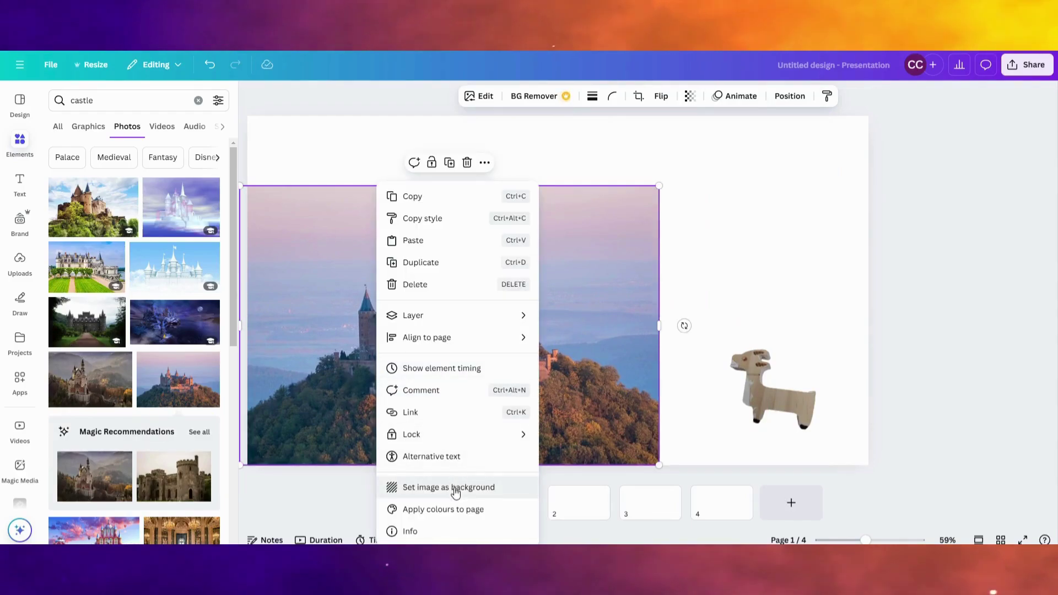
{"action": "right_click", "coordinate": [327, 359]}
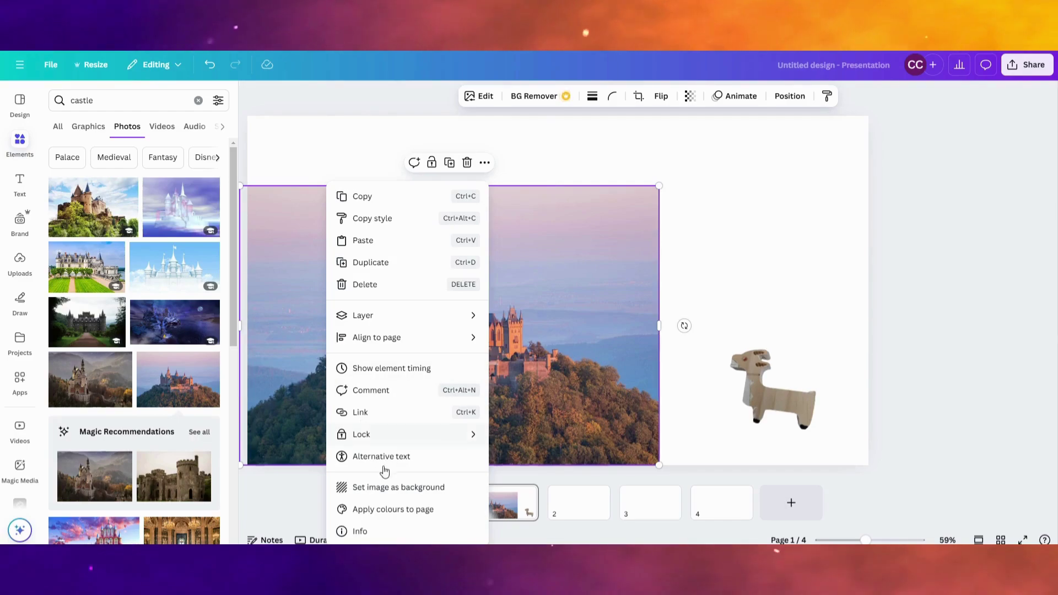
{"action": "left_click", "coordinate": [394, 488]}
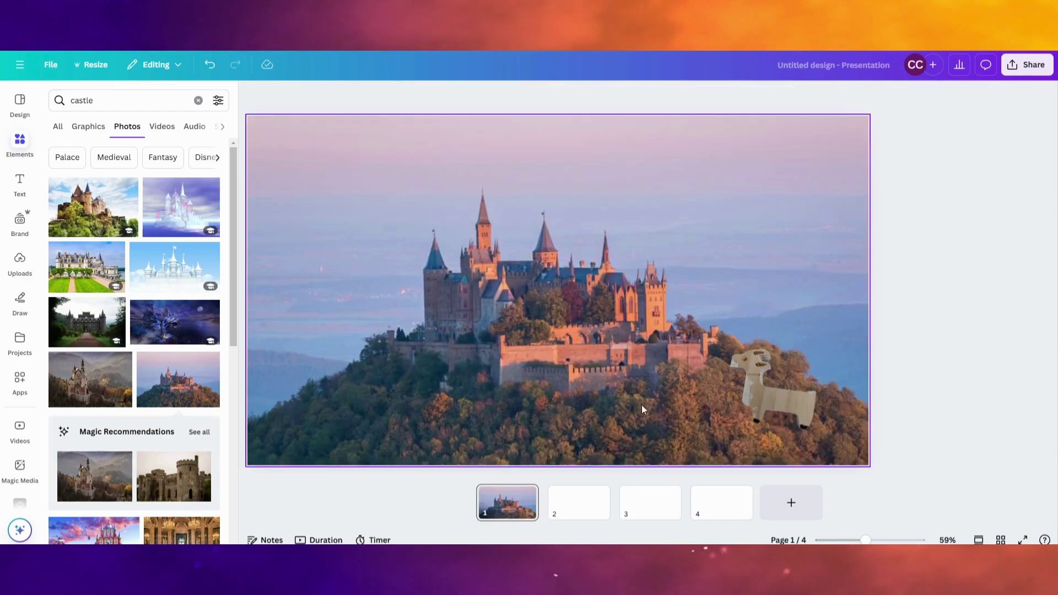
Move the goat onto the lower-right castle hillside and enlarge it
{"action": "left_click_drag", "start_coordinate": [775, 395], "coordinate": [719, 414]}
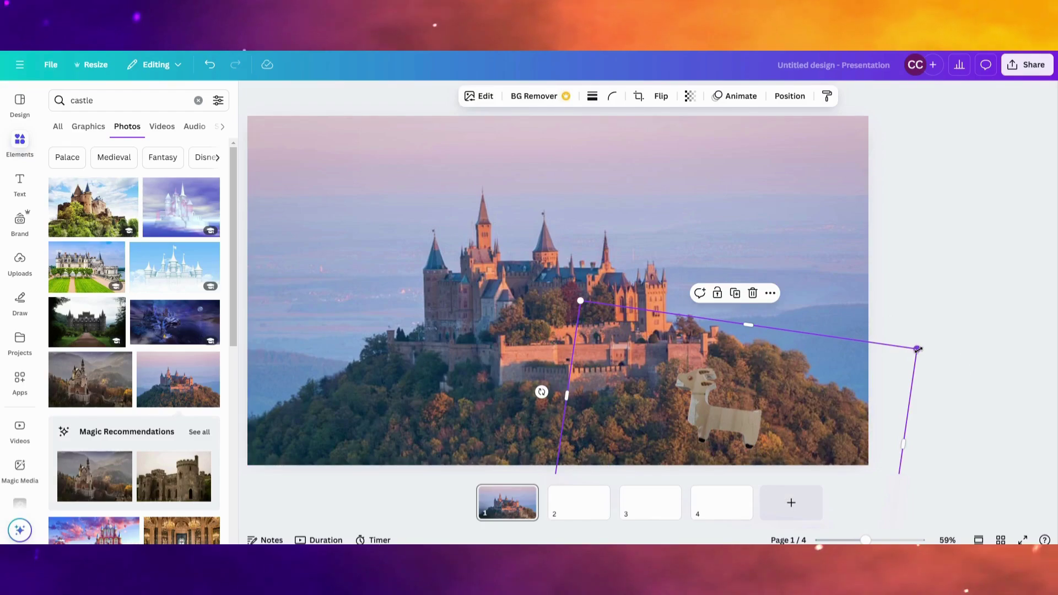
{"action": "left_click_drag", "start_coordinate": [920, 349], "coordinate": [981, 324]}
{"action": "left_click_drag", "start_coordinate": [744, 417], "coordinate": [799, 440]}
{"action": "left_click", "coordinate": [915, 282]}
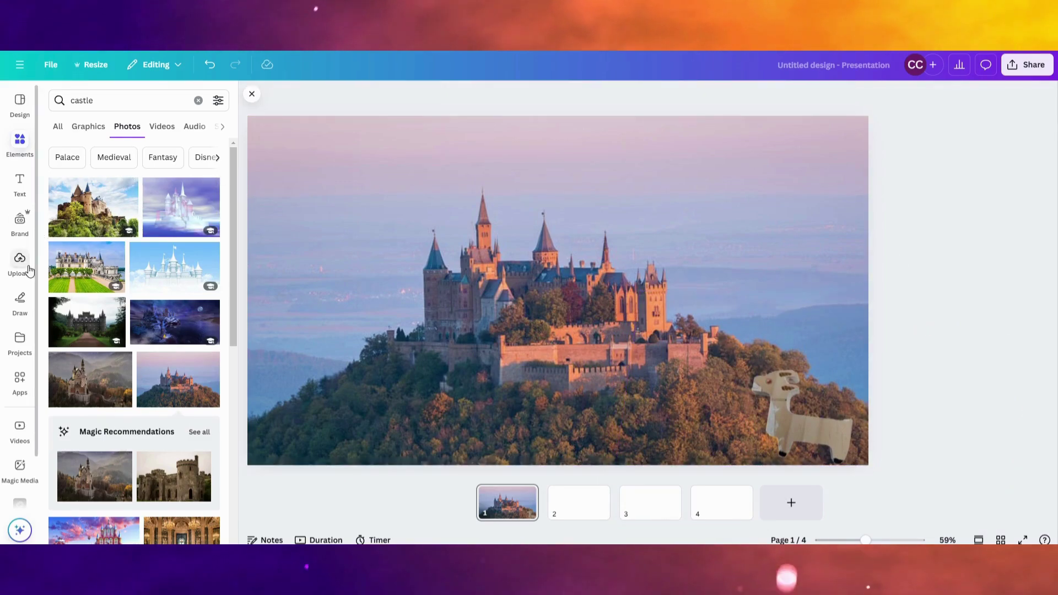
Add a white Soft Shadow text box, shrink it and move it to the top of the page
{"action": "left_click", "coordinate": [17, 184]}
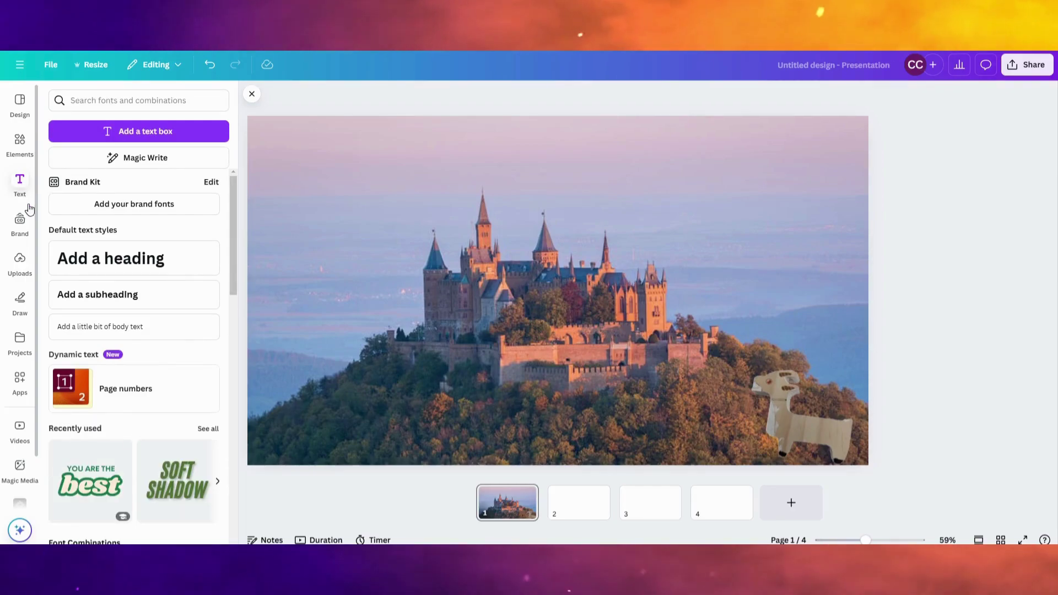
{"action": "scroll", "coordinate": [137, 462], "scroll_direction": "down", "scroll_amount": 5}
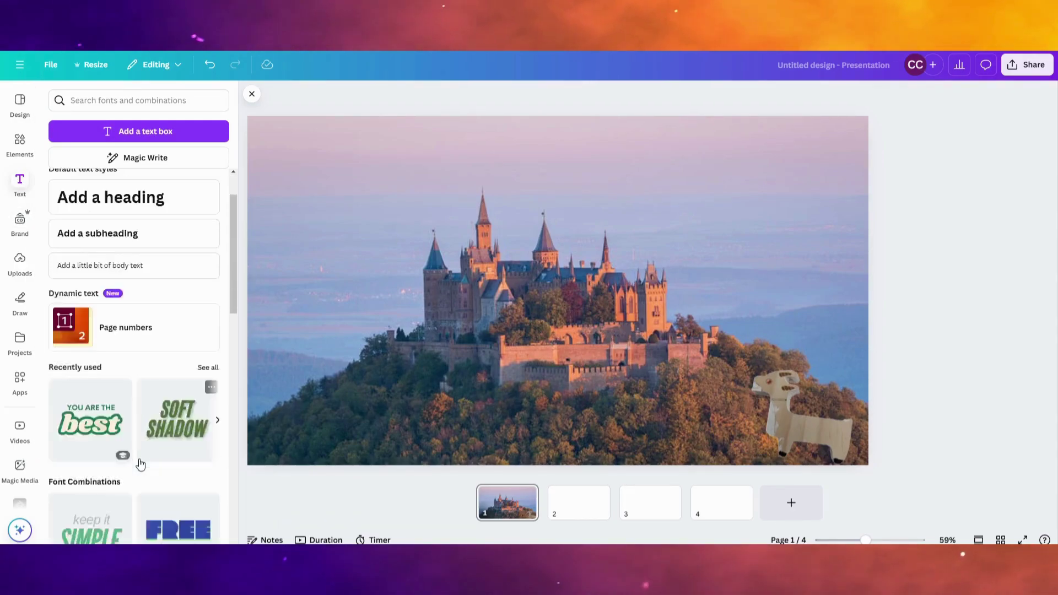
{"action": "scroll", "coordinate": [137, 458], "scroll_direction": "up", "scroll_amount": 1}
{"action": "left_click", "coordinate": [185, 270]}
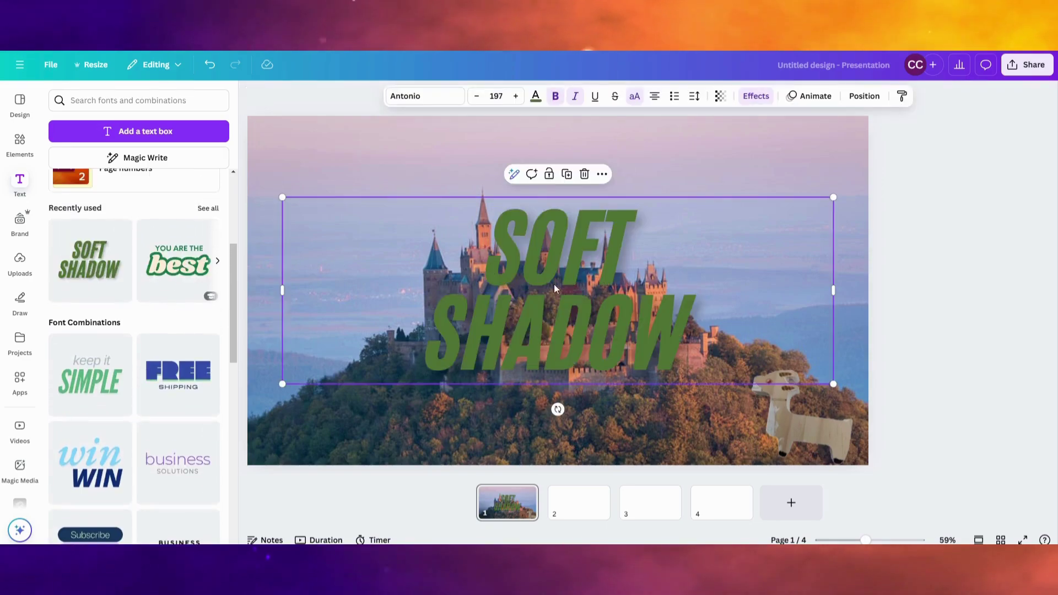
{"action": "left_click_drag", "start_coordinate": [601, 319], "coordinate": [567, 292]}
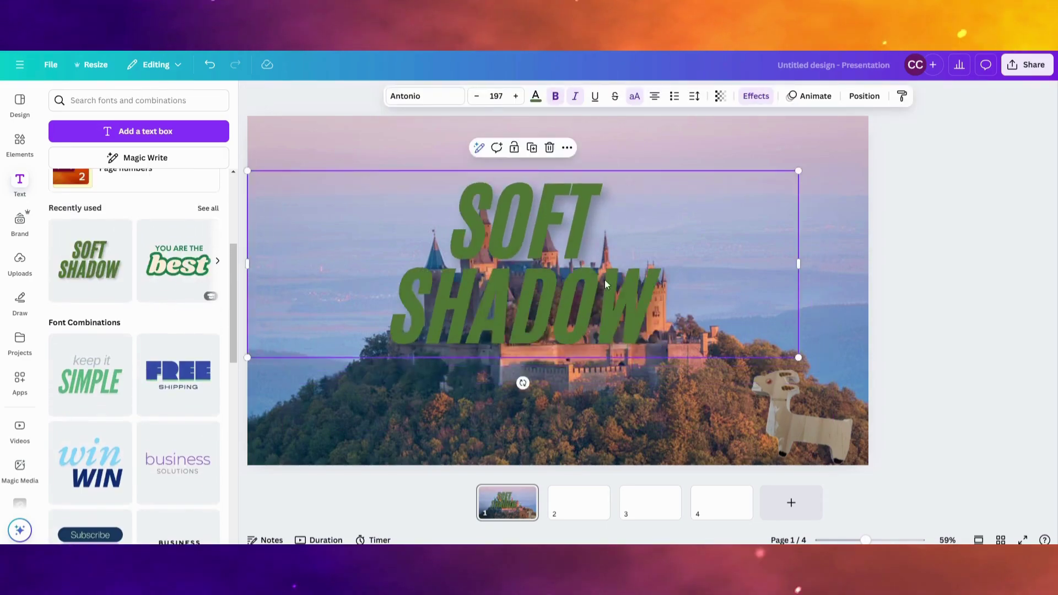
{"action": "left_click", "coordinate": [535, 97]}
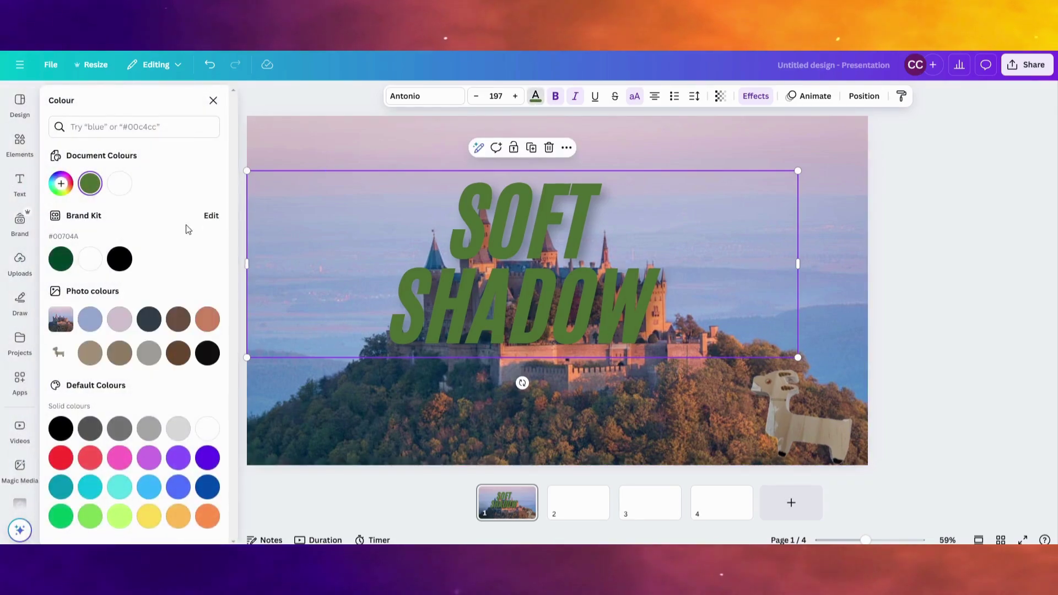
{"action": "left_click", "coordinate": [100, 258]}
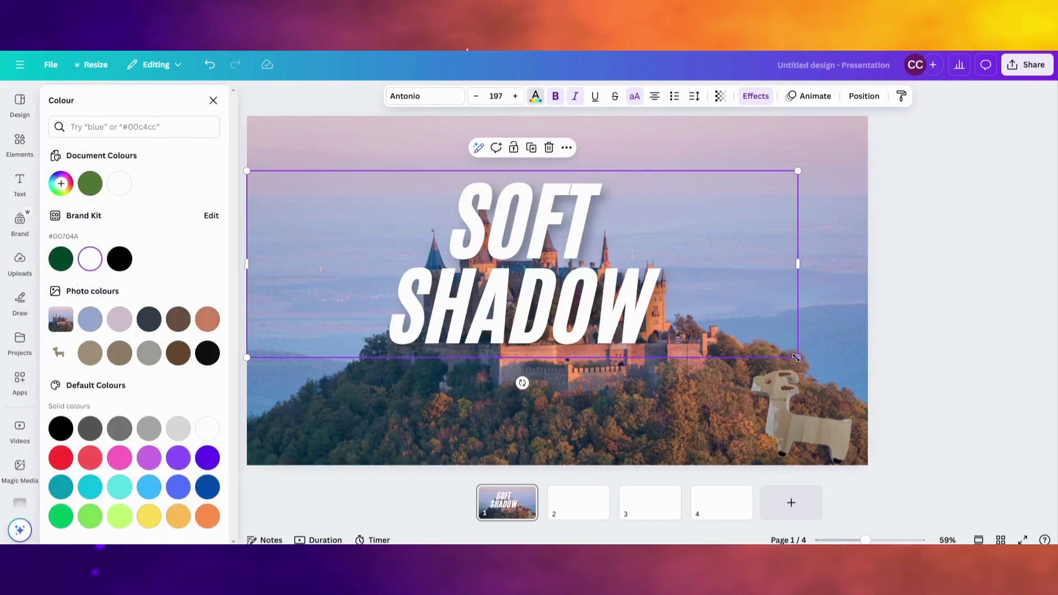
{"action": "left_click_drag", "start_coordinate": [798, 357], "coordinate": [530, 269]}
{"action": "left_click_drag", "start_coordinate": [434, 228], "coordinate": [437, 178]}
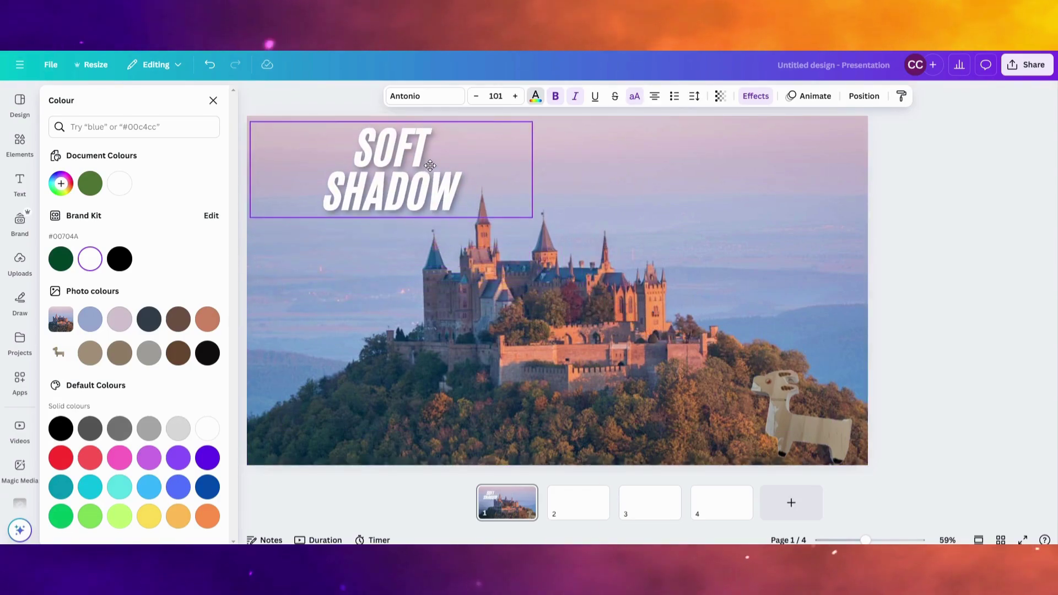
Enter the title 'BILLY THE GOAT AND THE ENCHANTED CASTLE', widened to two lines and shifted right
{"action": "double_click", "coordinate": [425, 171]}
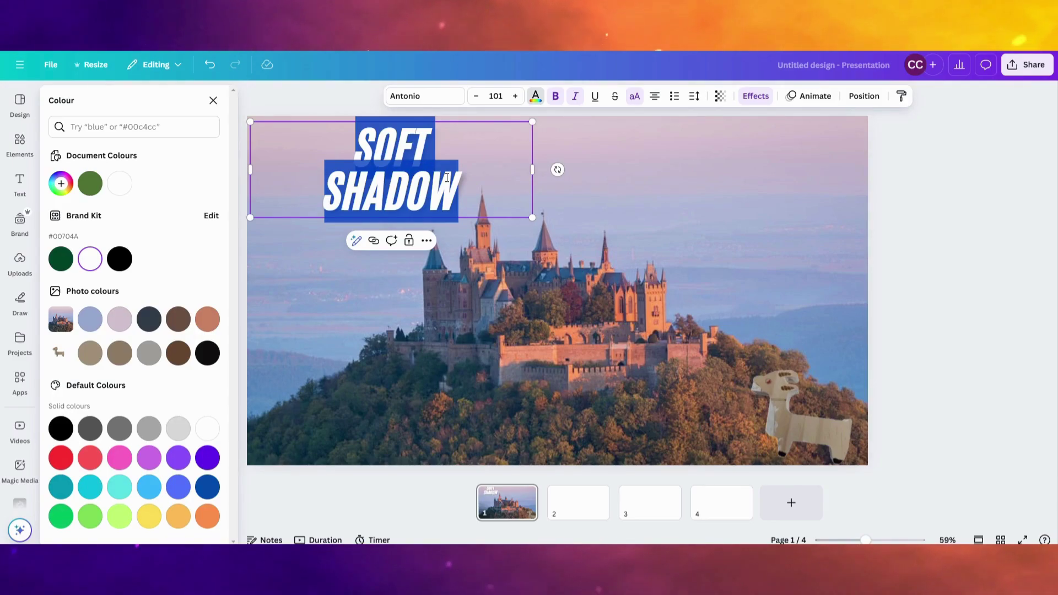
{"action": "type", "text": "BILLY THE"}
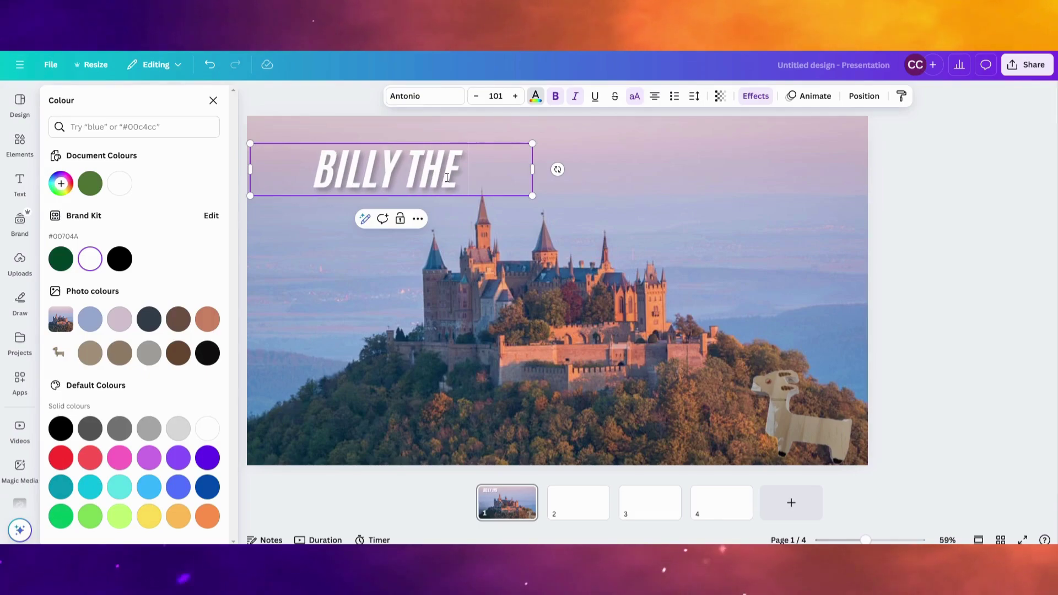
{"action": "type", "text": " GOAT AND THE ENC"}
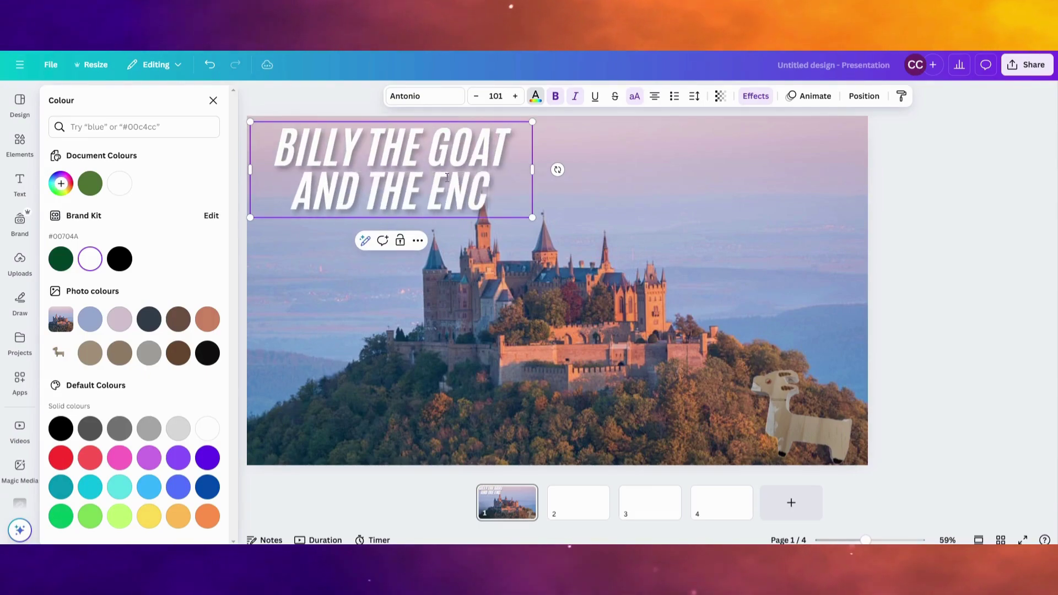
{"action": "type", "text": "HANGTED CASTLE"}
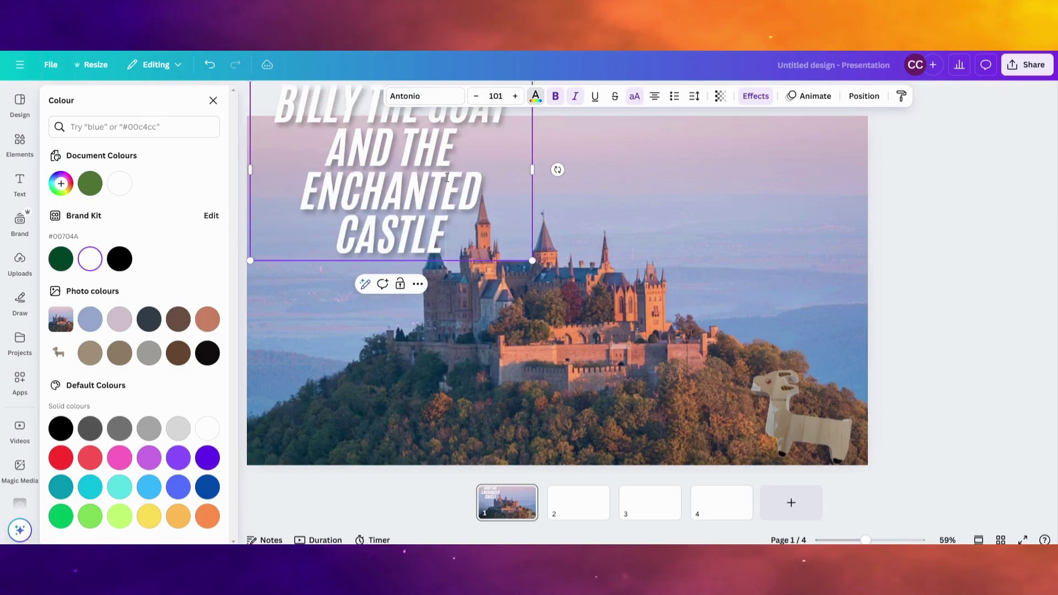
{"action": "left_click_drag", "start_coordinate": [534, 169], "coordinate": [716, 169]}
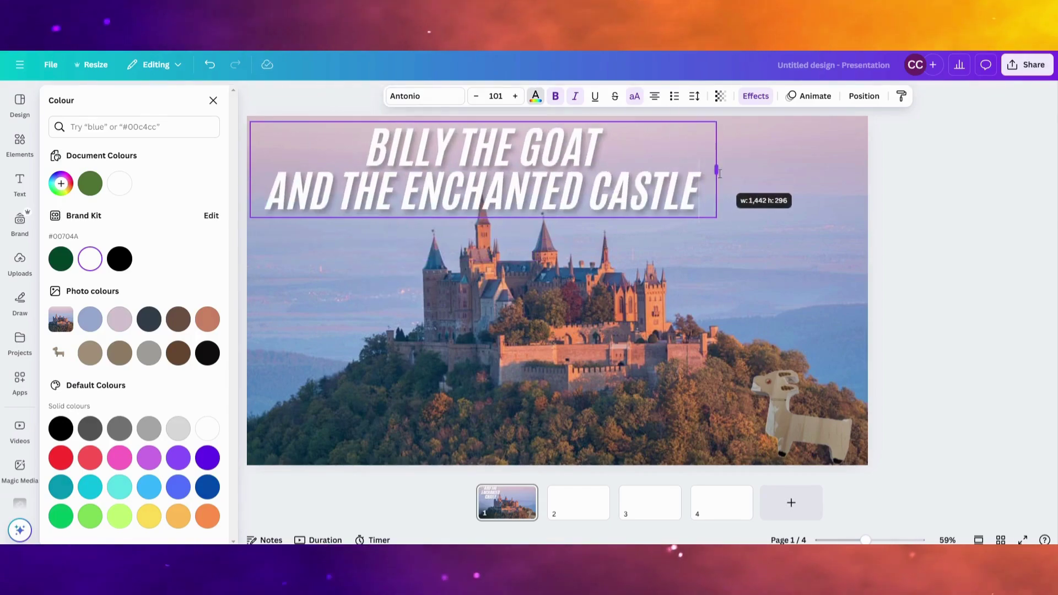
{"action": "left_click", "coordinate": [626, 210]}
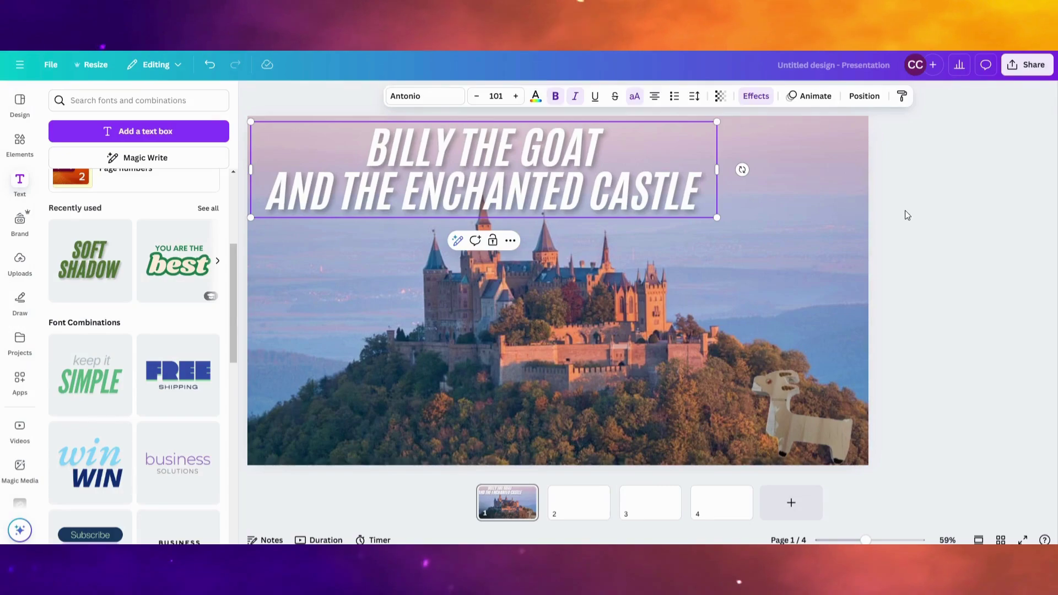
{"action": "left_click_drag", "start_coordinate": [616, 182], "coordinate": [669, 181]}
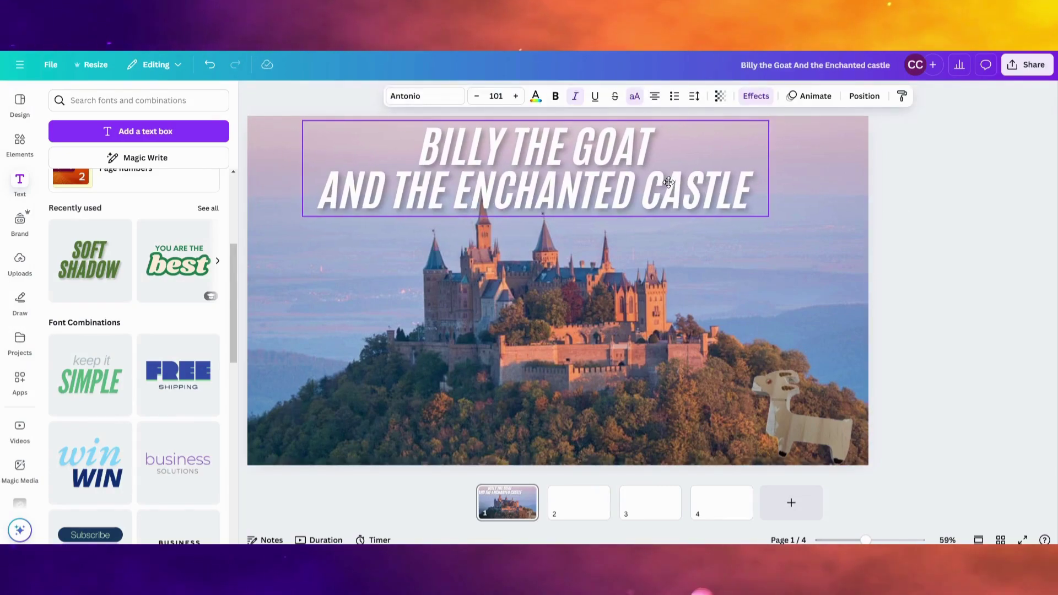
{"action": "left_click", "coordinate": [935, 197]}
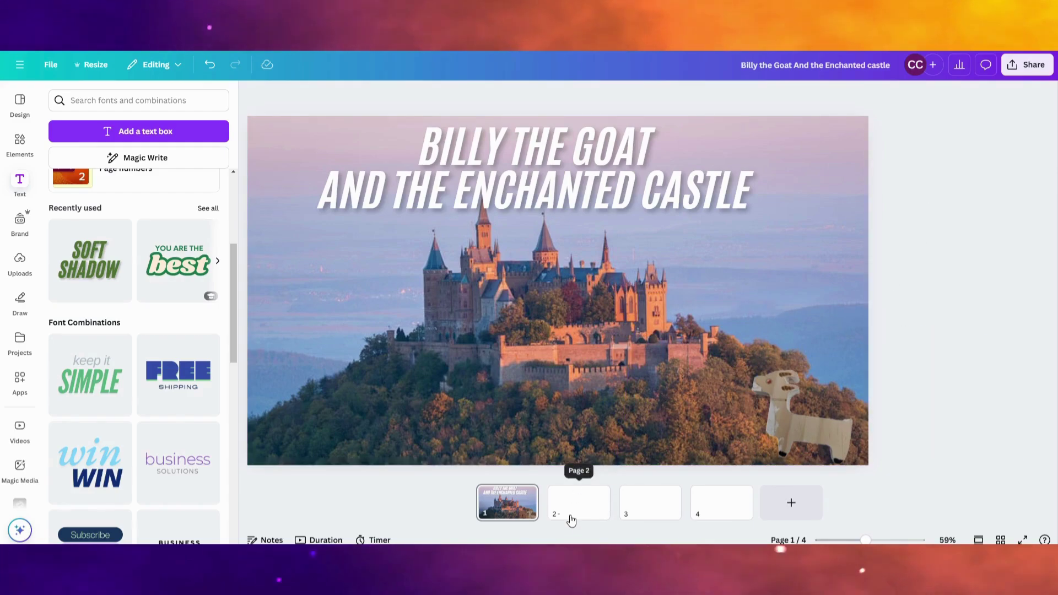
Duplicate page 1 as page 2 and delete the title from the copy
{"action": "right_click", "coordinate": [512, 502]}
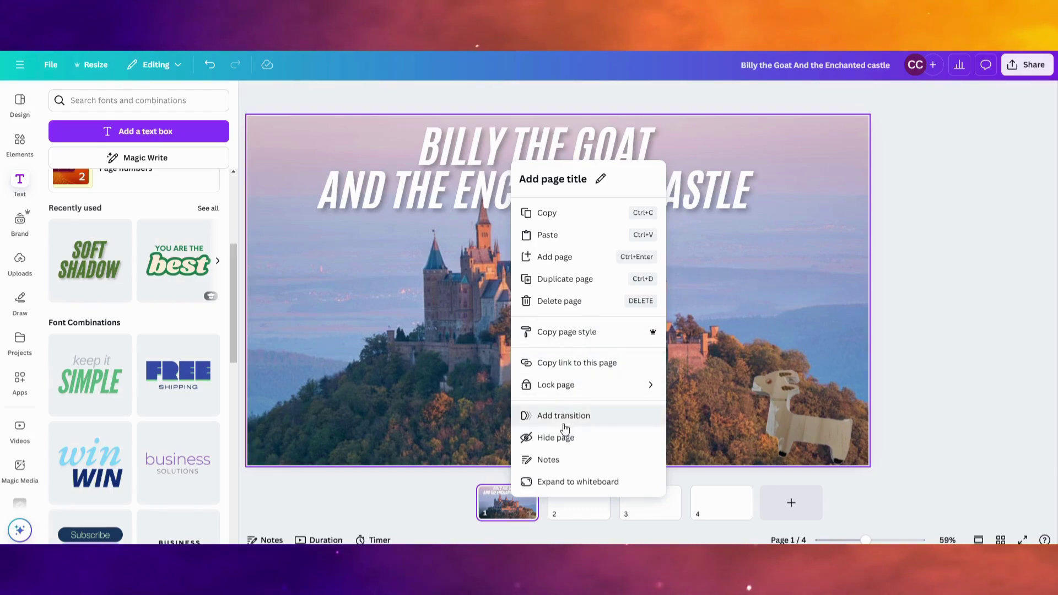
{"action": "left_click", "coordinate": [576, 278]}
{"action": "left_click", "coordinate": [600, 199]}
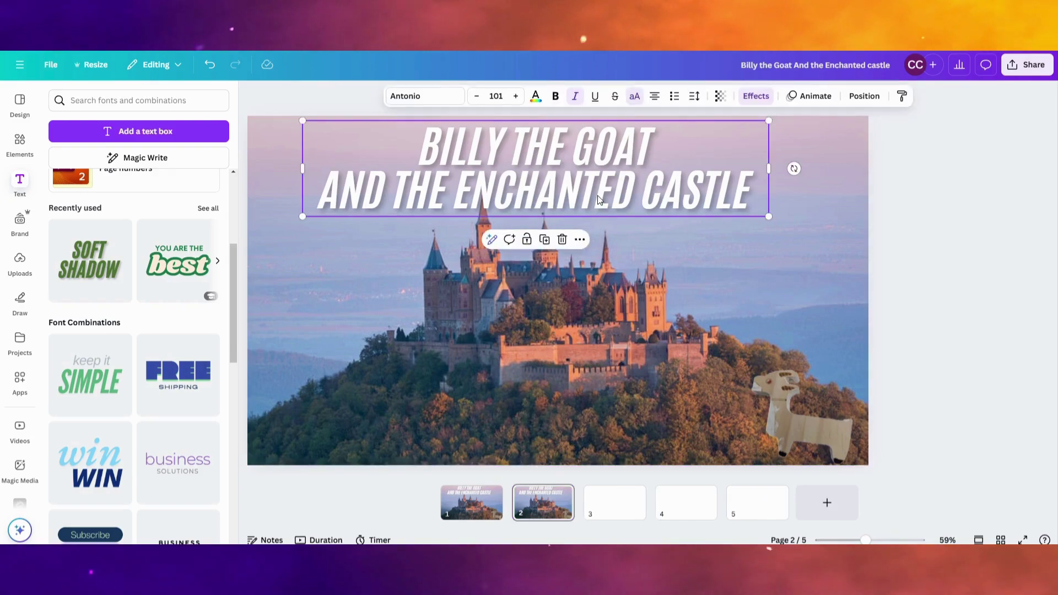
{"action": "key", "text": "Delete"}
Rotate page 2's goat back upright and place it on the lower-right hillside
{"action": "left_click_drag", "start_coordinate": [796, 414], "coordinate": [717, 352]}
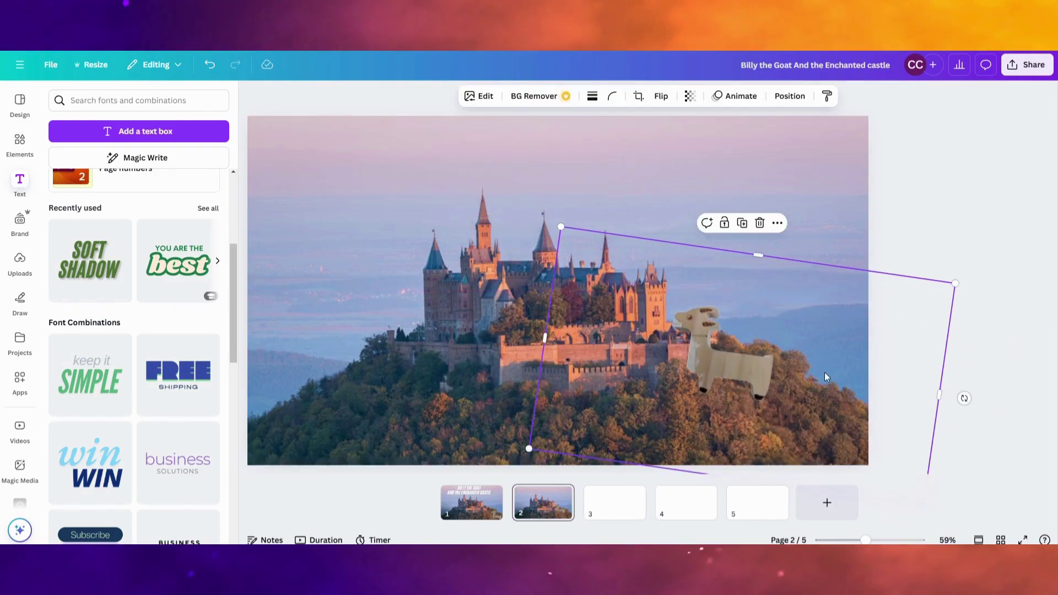
{"action": "left_click_drag", "start_coordinate": [966, 386], "coordinate": [964, 364]}
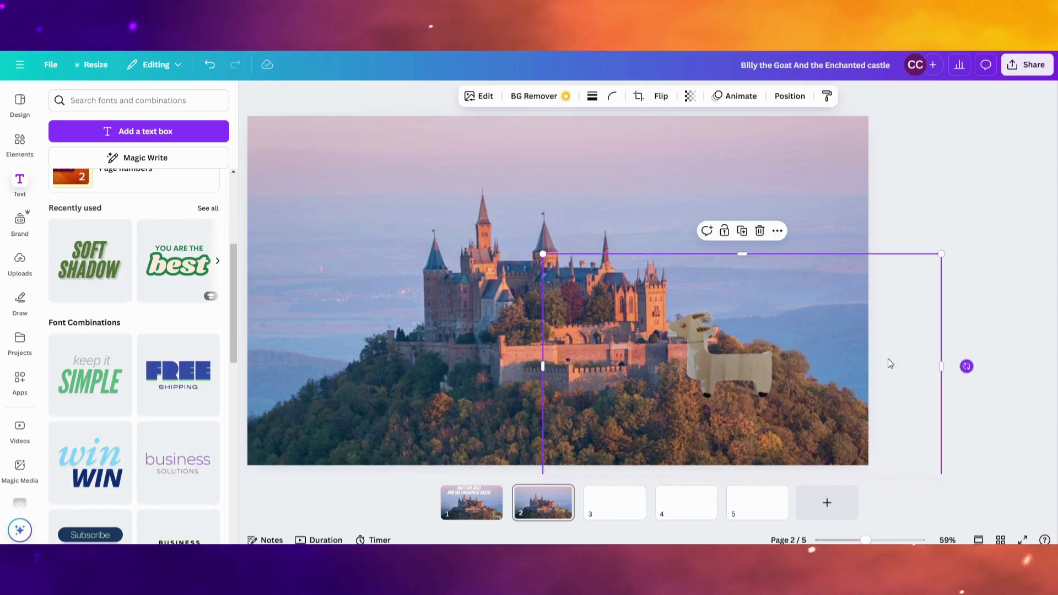
{"action": "left_click_drag", "start_coordinate": [745, 365], "coordinate": [808, 429]}
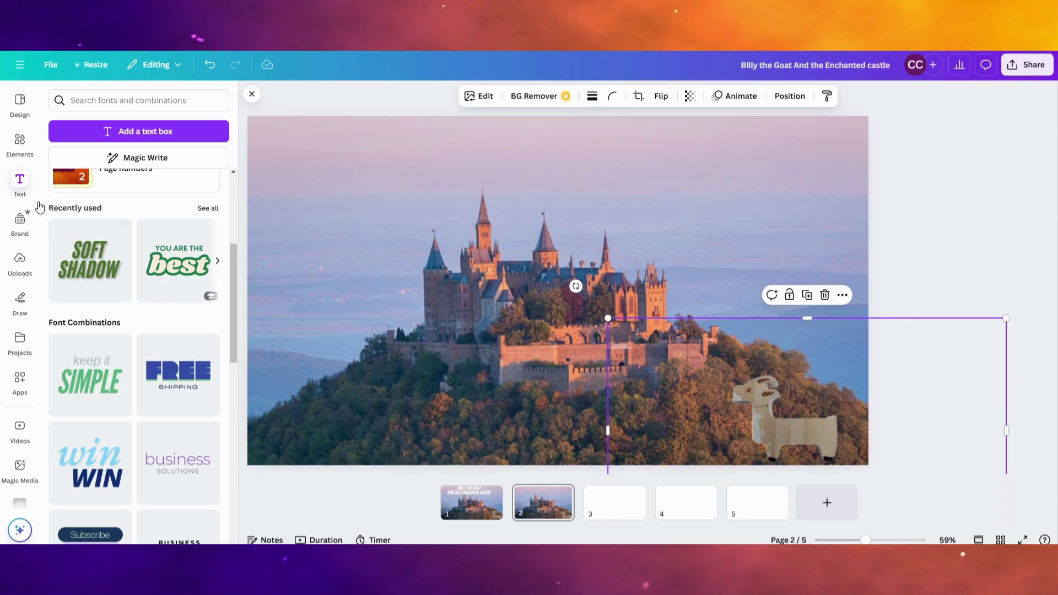
Add a subheading text box to page 2
{"action": "left_click", "coordinate": [19, 142]}
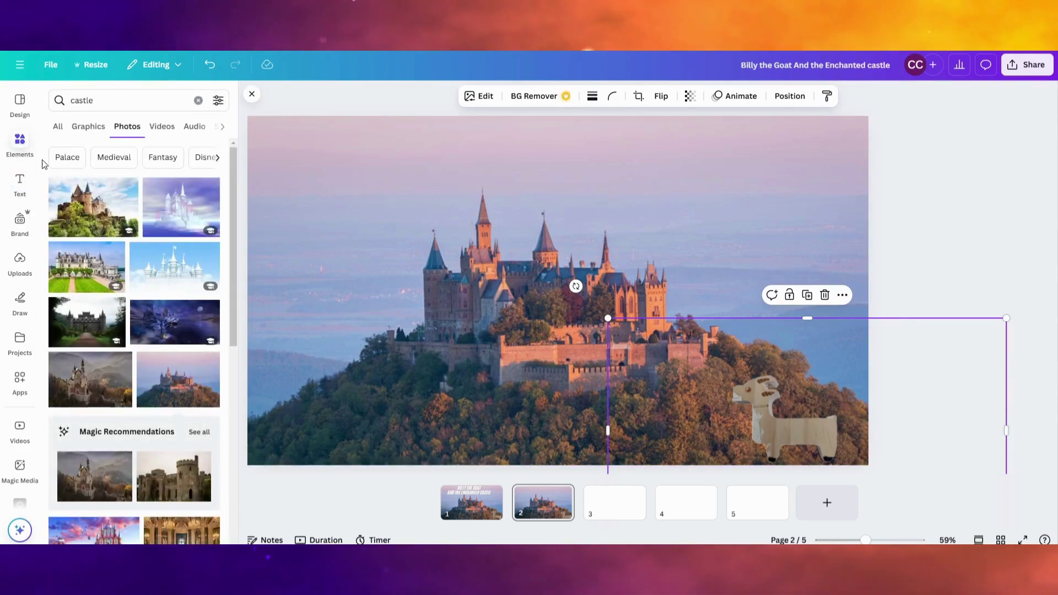
{"action": "left_click", "coordinate": [19, 182]}
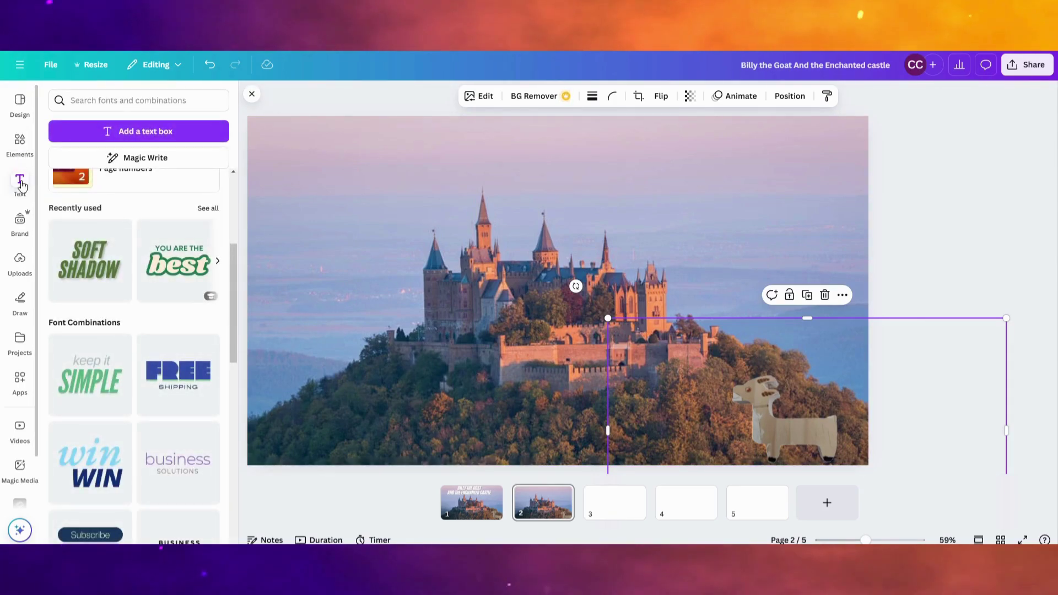
{"action": "scroll", "coordinate": [154, 259], "scroll_direction": "up", "scroll_amount": 4}
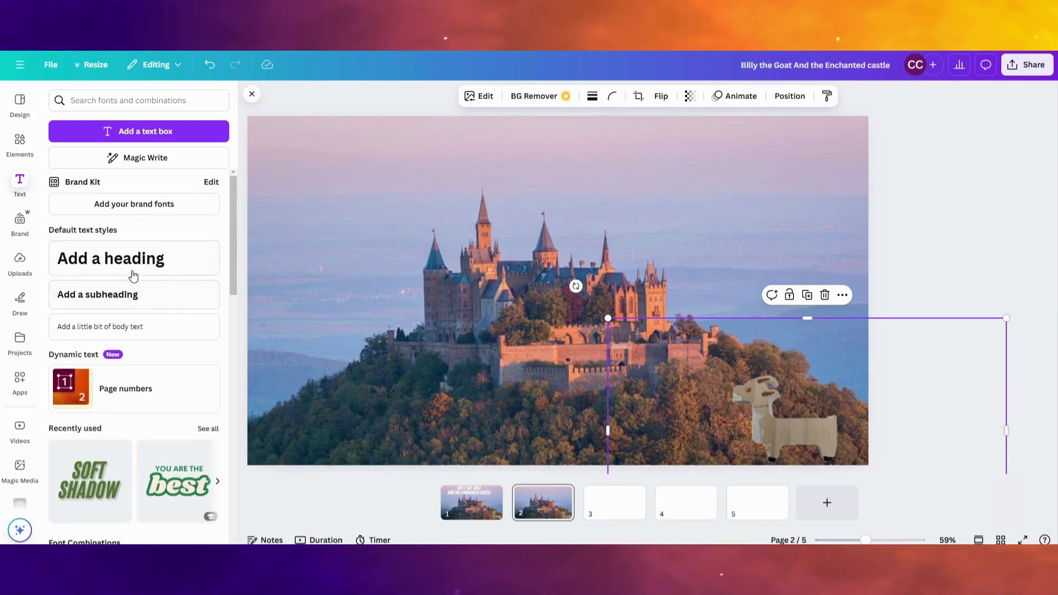
{"action": "left_click", "coordinate": [137, 295]}
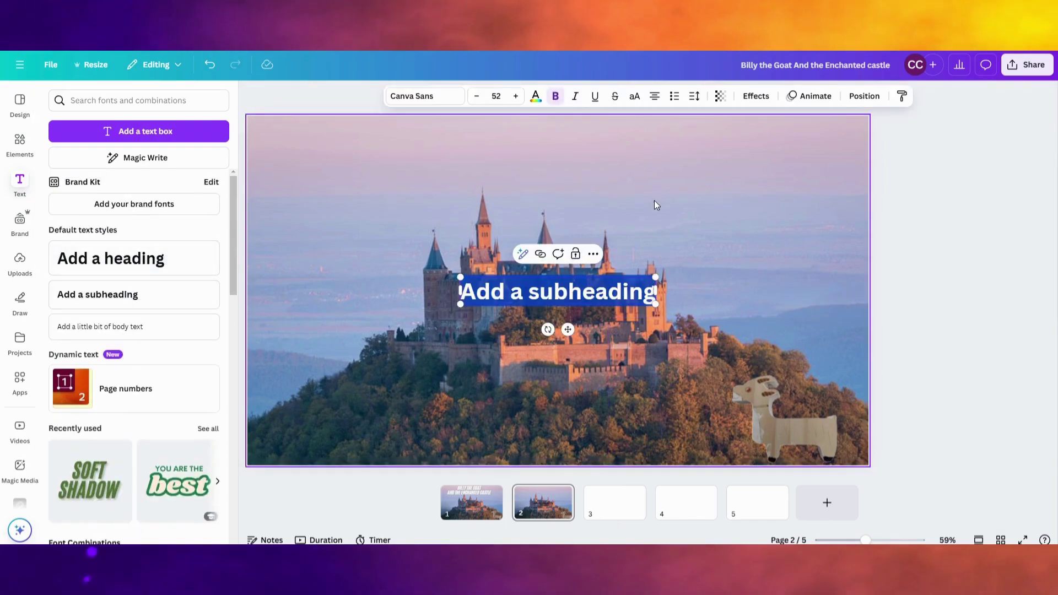
Give the subheading a white Background text effect and select its text for rewriting
{"action": "left_click", "coordinate": [755, 96]}
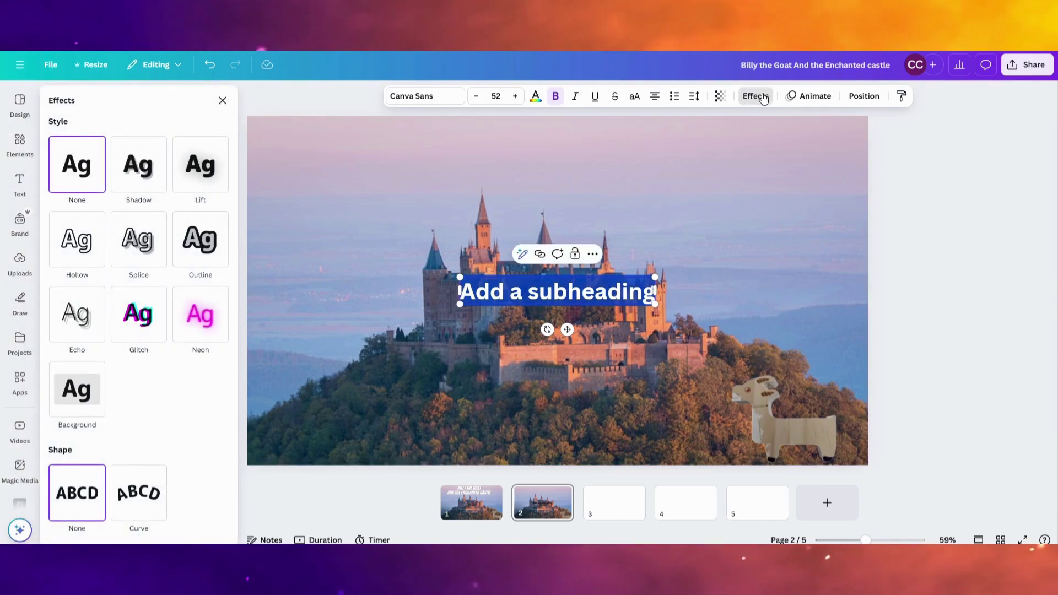
{"action": "left_click", "coordinate": [85, 393]}
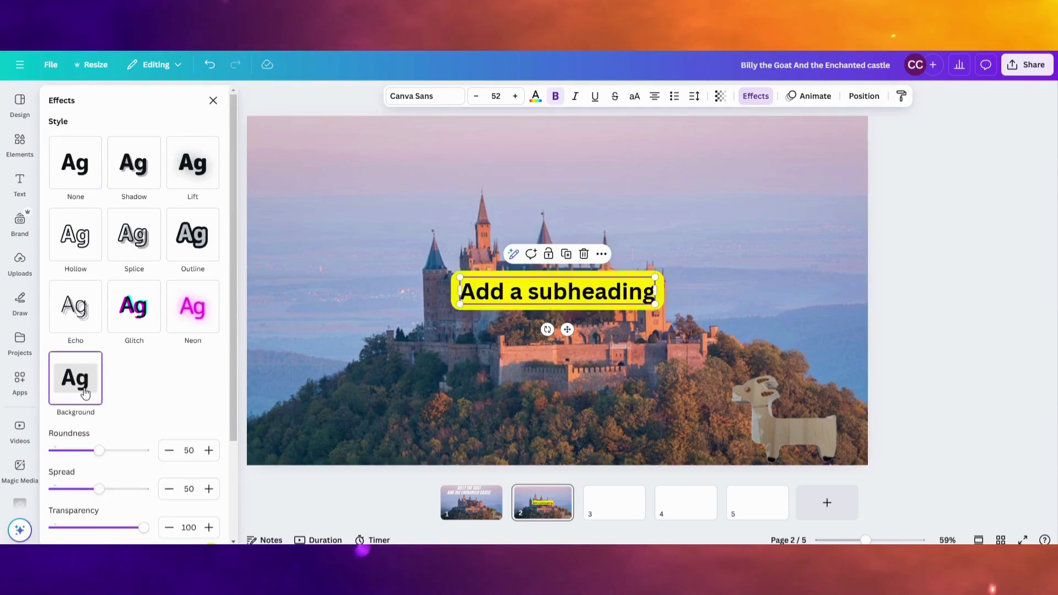
{"action": "scroll", "coordinate": [170, 404], "scroll_direction": "down", "scroll_amount": 2}
{"action": "left_click", "coordinate": [210, 443]}
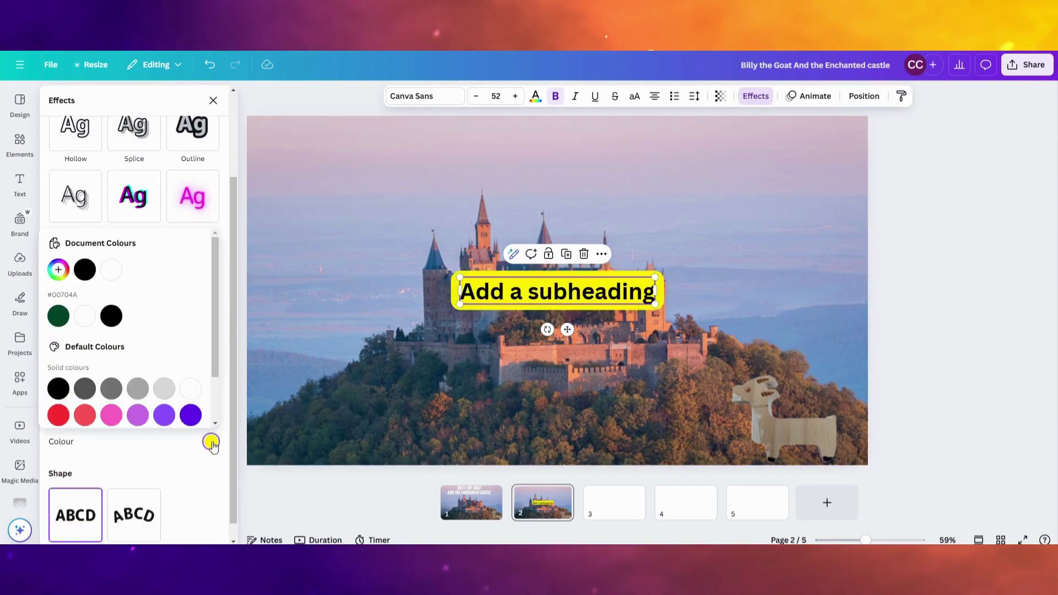
{"action": "left_click", "coordinate": [187, 392]}
{"action": "double_click", "coordinate": [639, 293]}
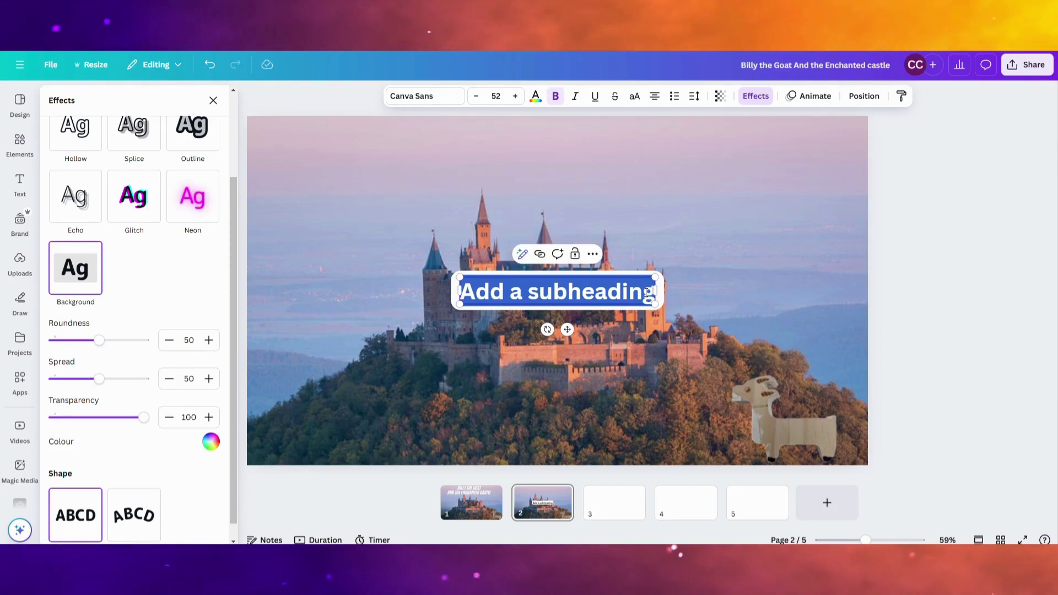
{"action": "left_click", "coordinate": [650, 291]}
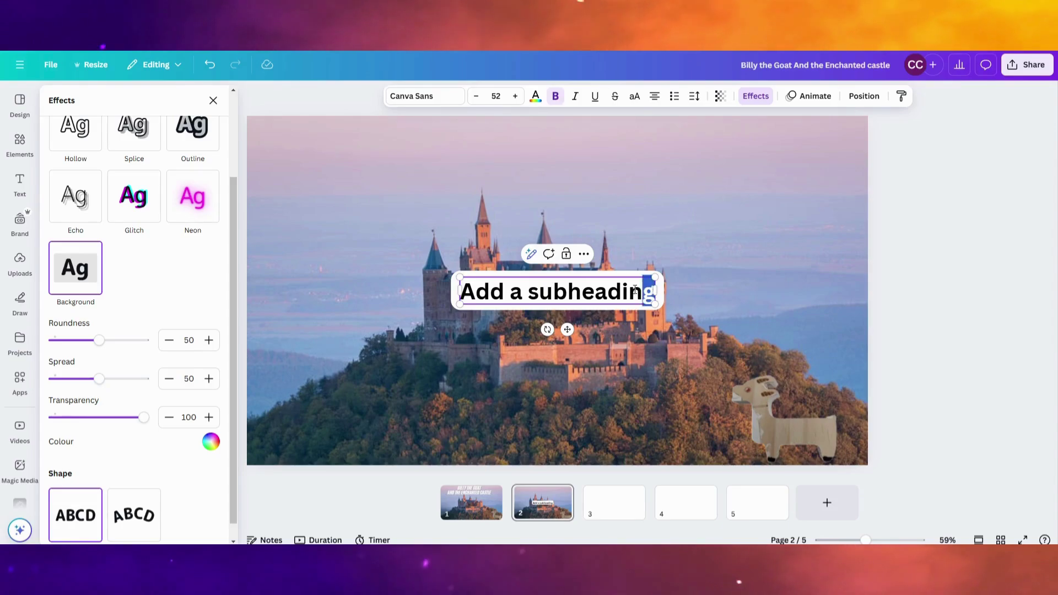
{"action": "left_click_drag", "start_coordinate": [635, 290], "coordinate": [468, 288]}
Type 'Billy was a goat that lived in the village outside a large castle.', wrapped near the bottom
{"action": "type", "text": "Bi"}
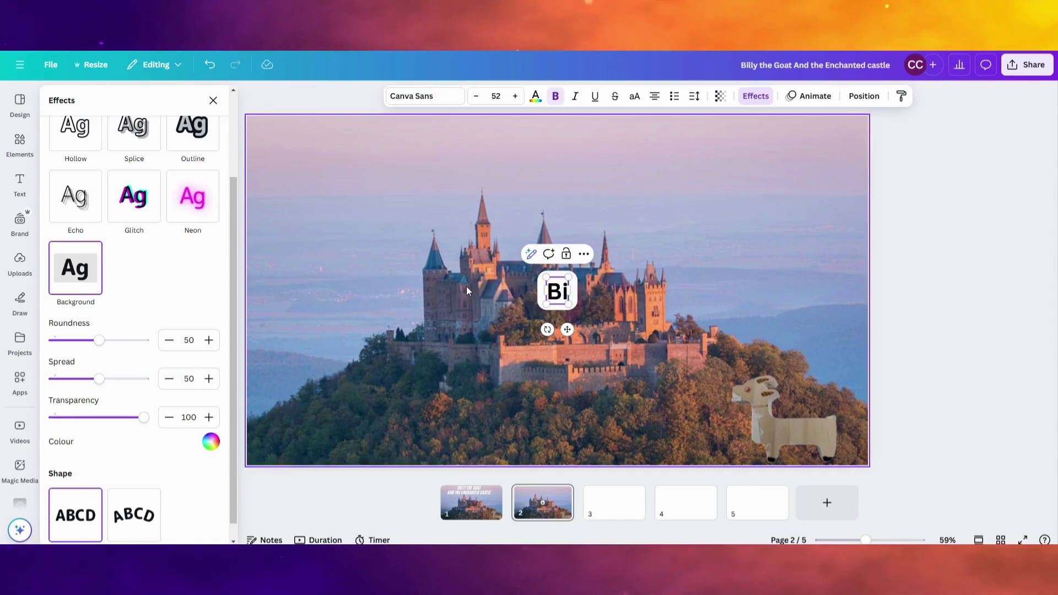
{"action": "type", "text": "lly was a goat t"}
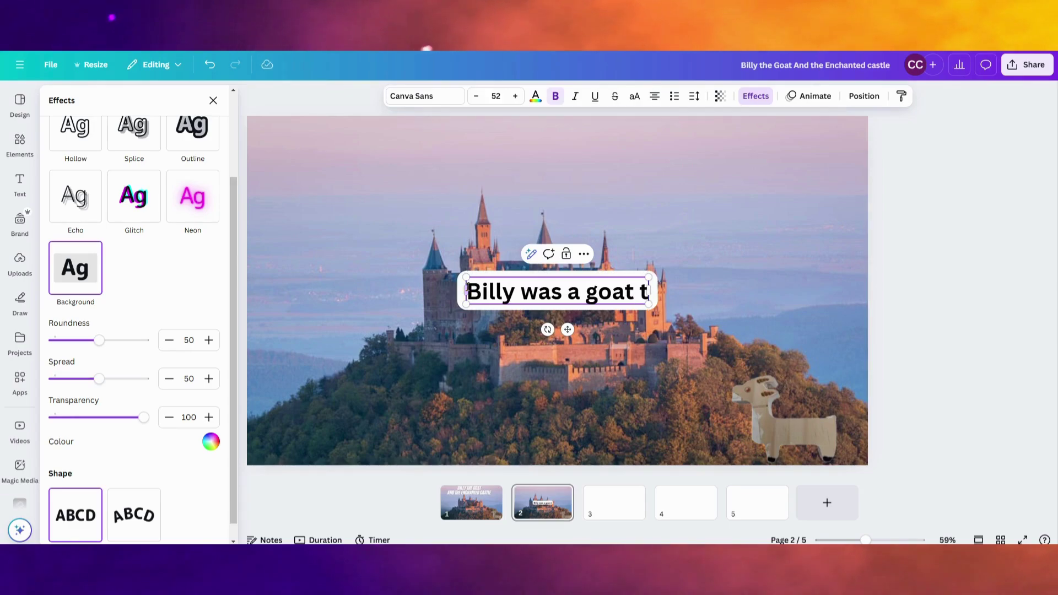
{"action": "type", "text": "hat lived in the vi"}
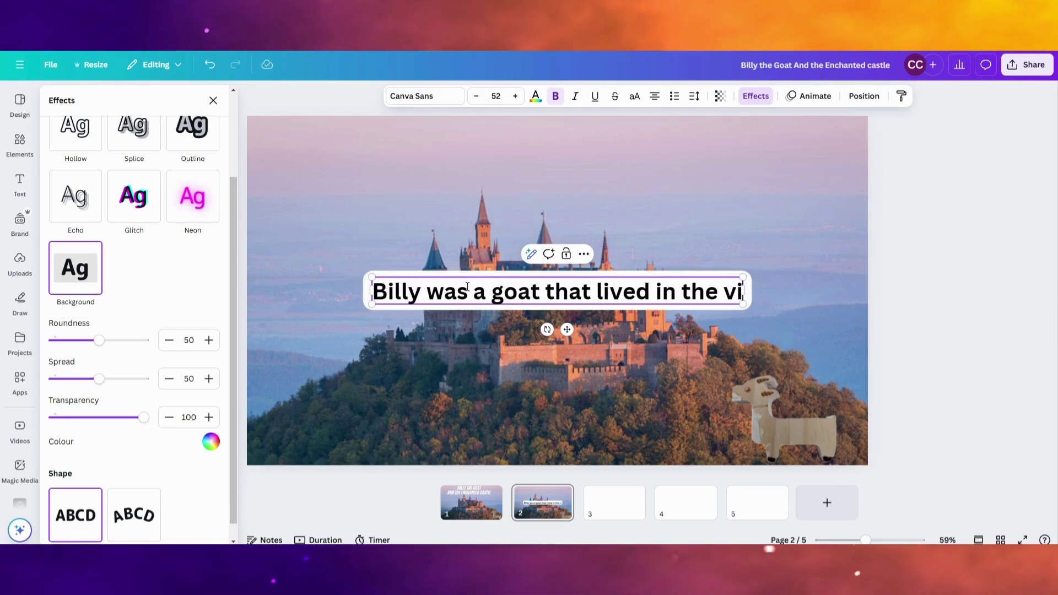
{"action": "type", "text": "llage outside a large castle."}
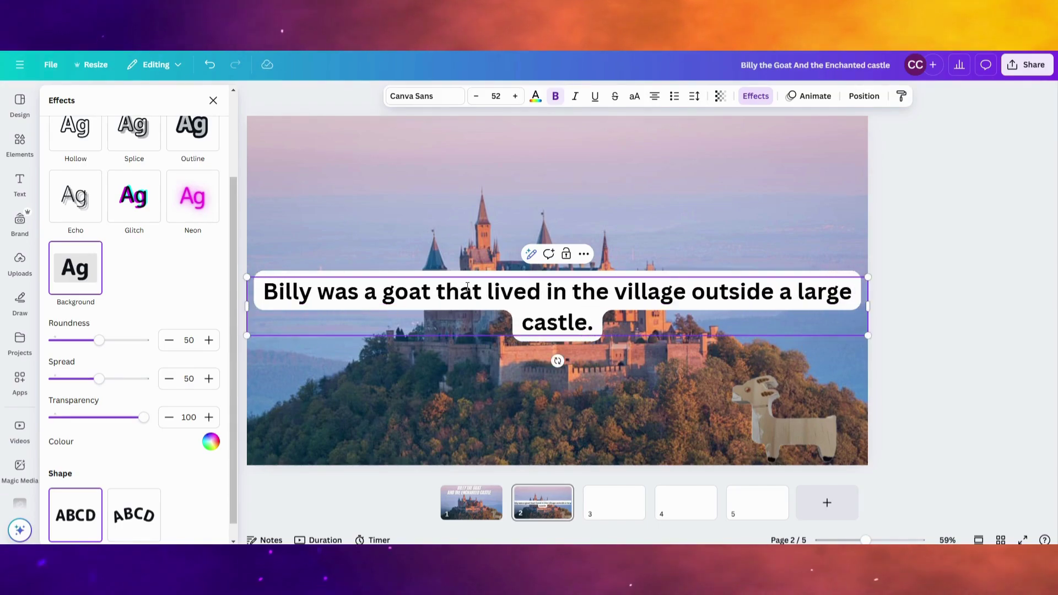
{"action": "left_click_drag", "start_coordinate": [868, 304], "coordinate": [632, 306]}
{"action": "left_click", "coordinate": [569, 299]}
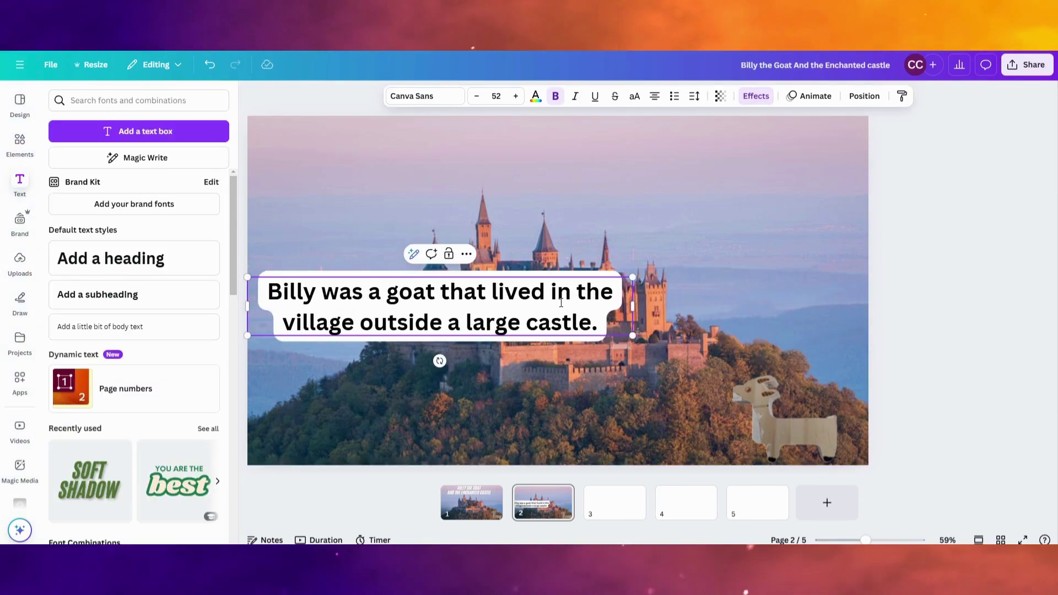
{"action": "left_click_drag", "start_coordinate": [591, 279], "coordinate": [596, 386]}
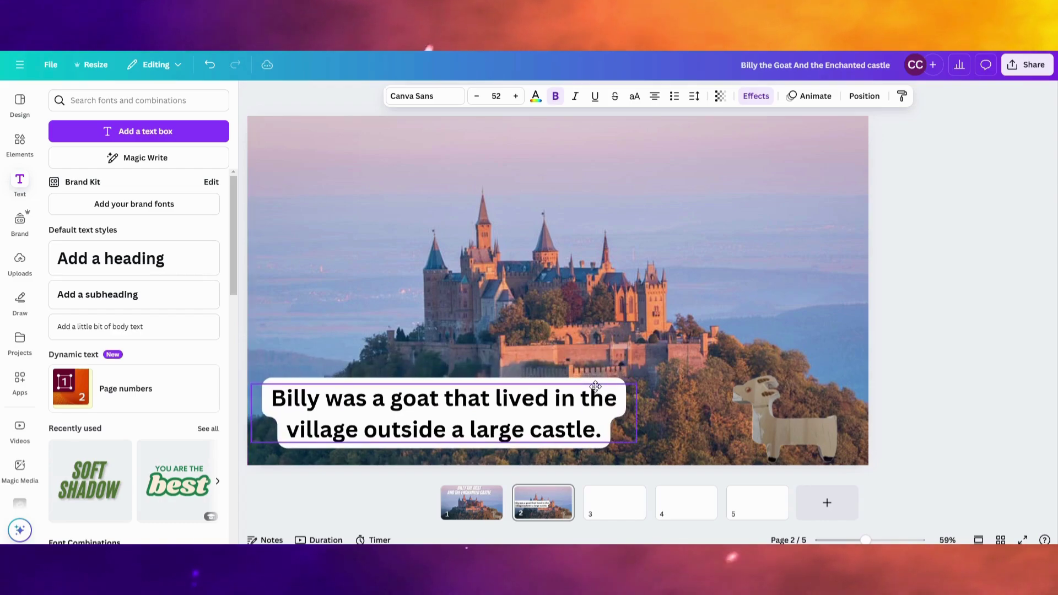
Replace 'large' with 'huge magic' in the caption and nudge it slightly right
{"action": "double_click", "coordinate": [536, 431]}
{"action": "left_click", "coordinate": [526, 431]}
{"action": "double_click", "coordinate": [479, 429]}
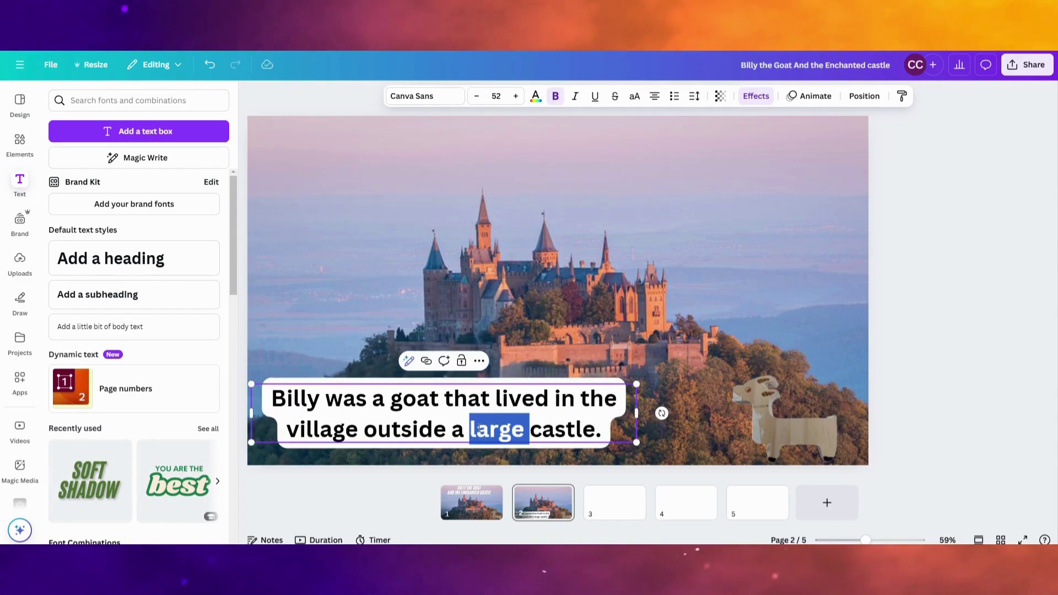
{"action": "type", "text": "huge "}
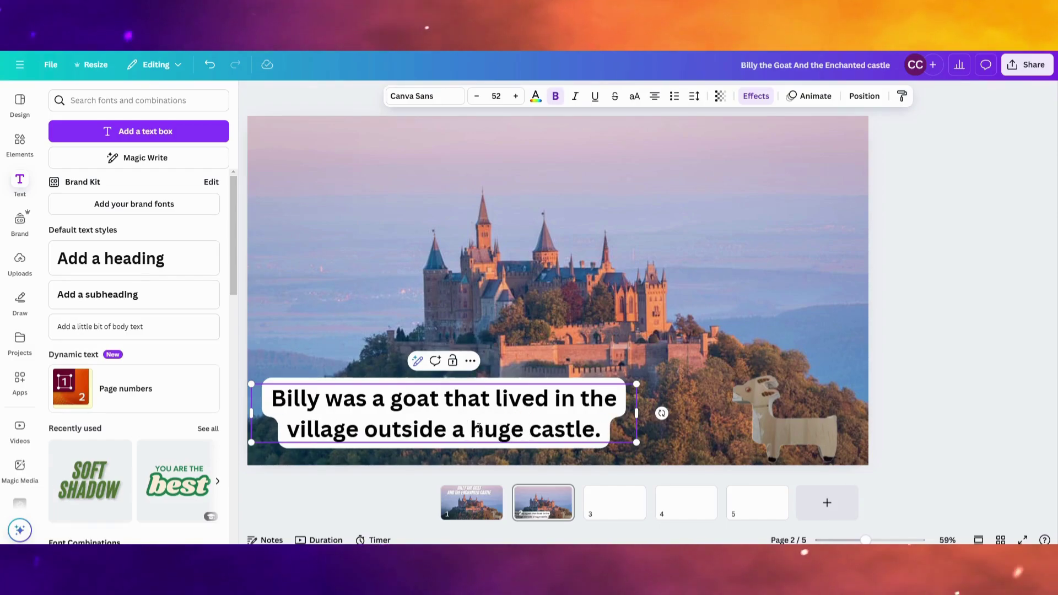
{"action": "type", "text": "magic"}
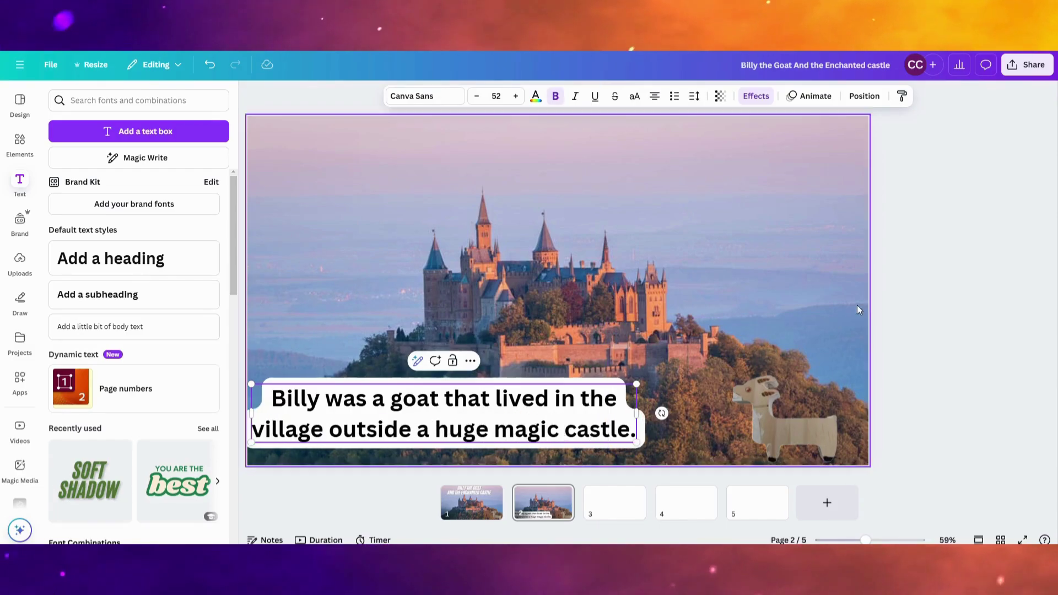
{"action": "left_click_drag", "start_coordinate": [551, 424], "coordinate": [571, 429]}
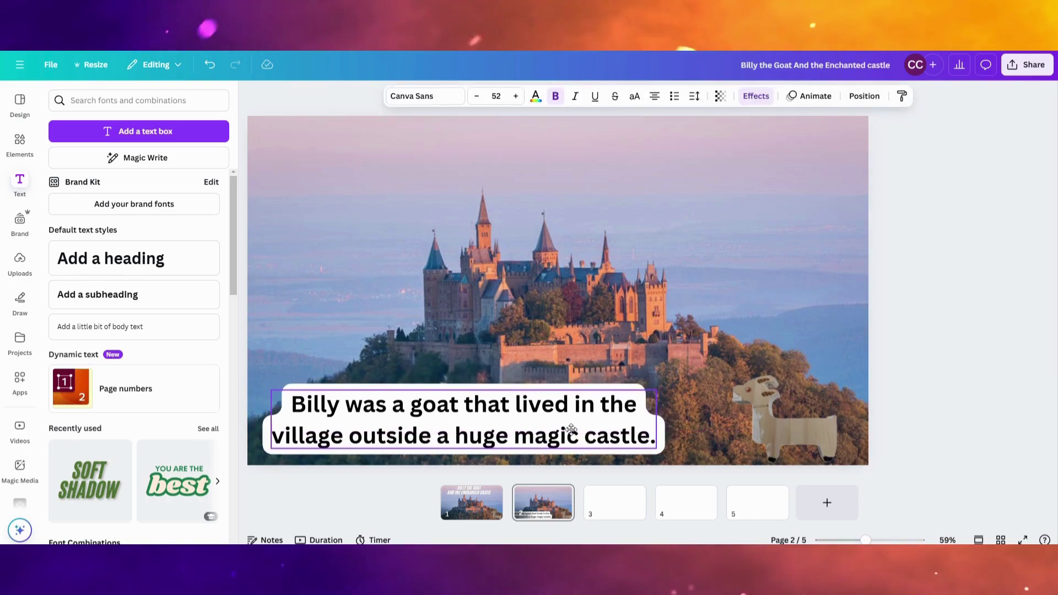
Duplicate the page and recaption page 3 'Billy always wanted to go inside, but he could never leave the farm he lived in.'
{"action": "right_click", "coordinate": [547, 352]}
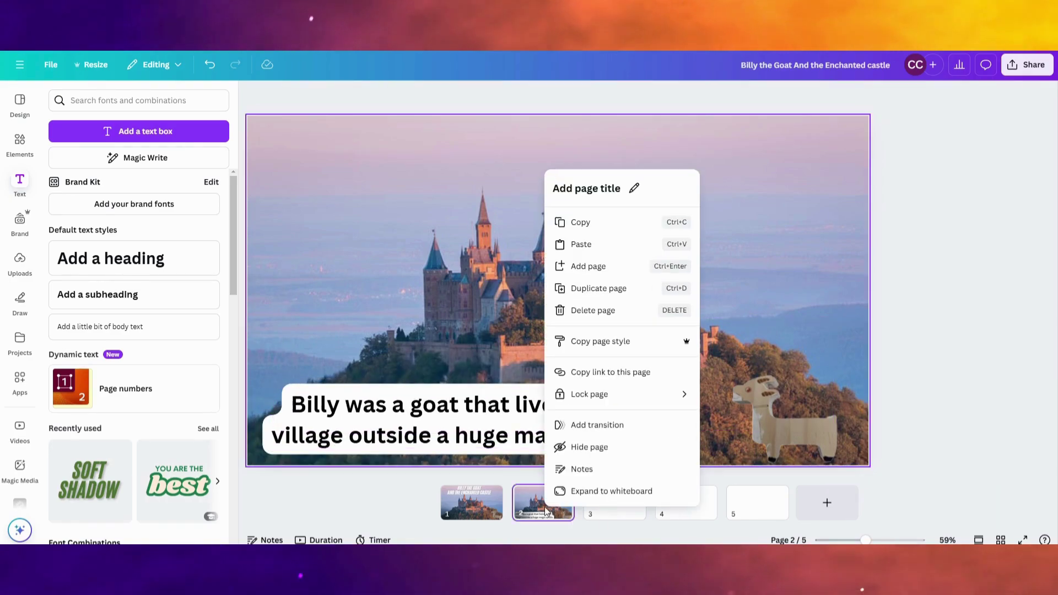
{"action": "left_click", "coordinate": [600, 289]}
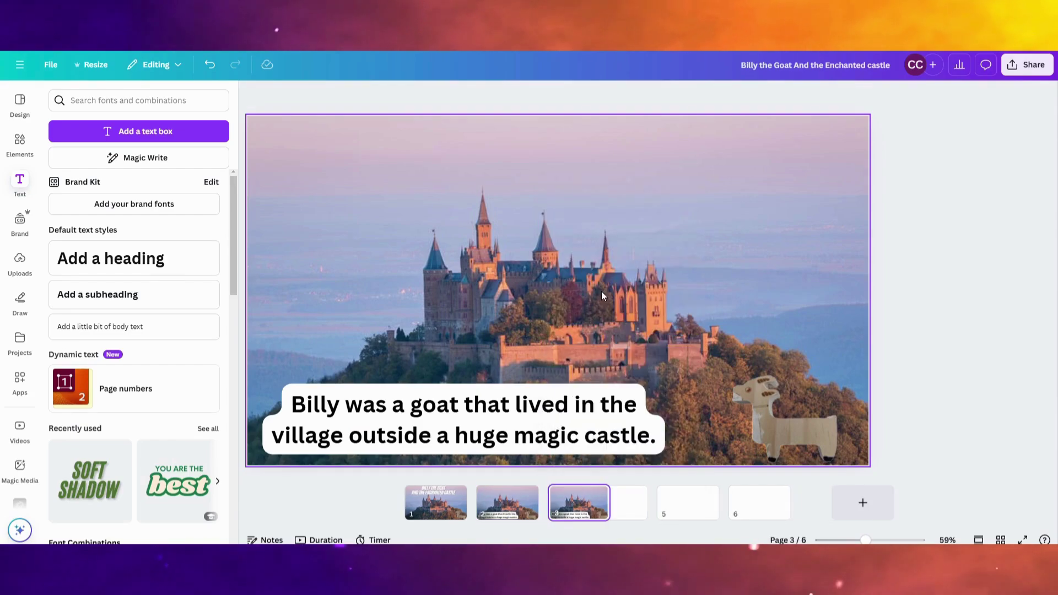
{"action": "left_click", "coordinate": [588, 434]}
{"action": "double_click", "coordinate": [587, 433]}
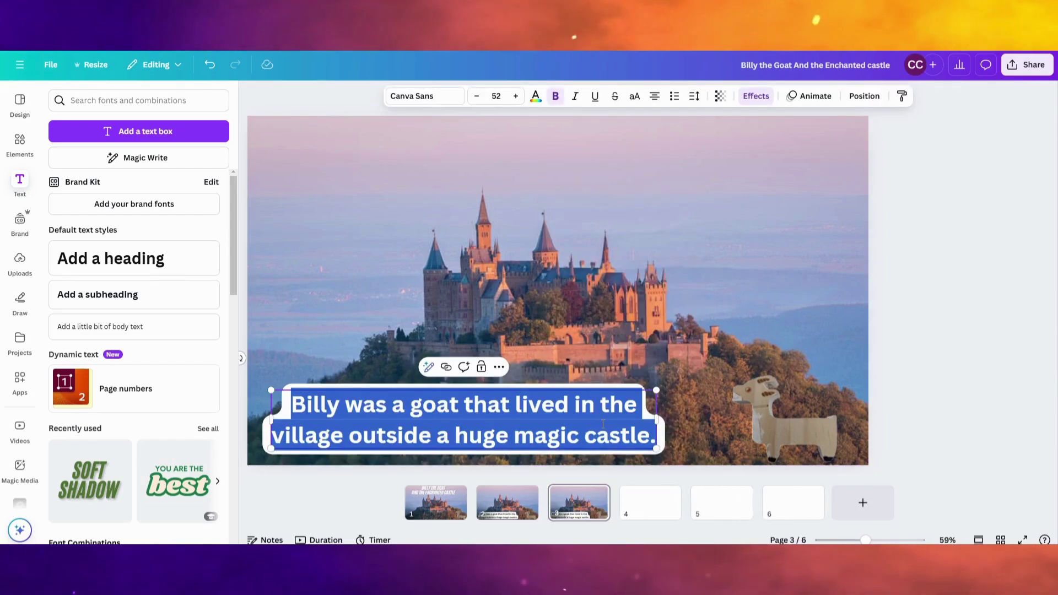
{"action": "type", "text": "Bi"}
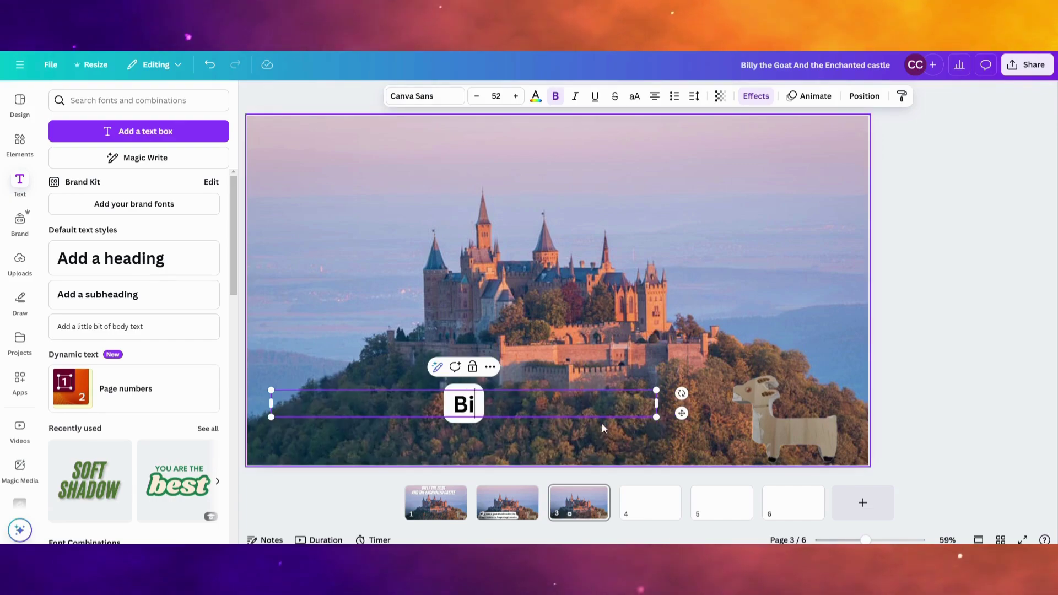
{"action": "type", "text": "lly always wanted t"}
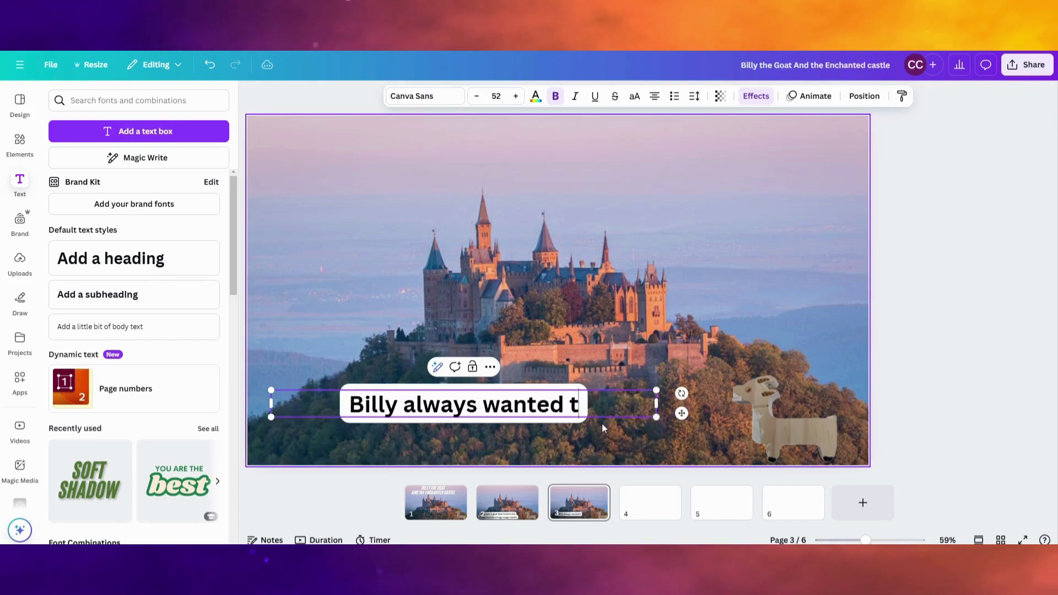
{"action": "type", "text": "o go inside,"}
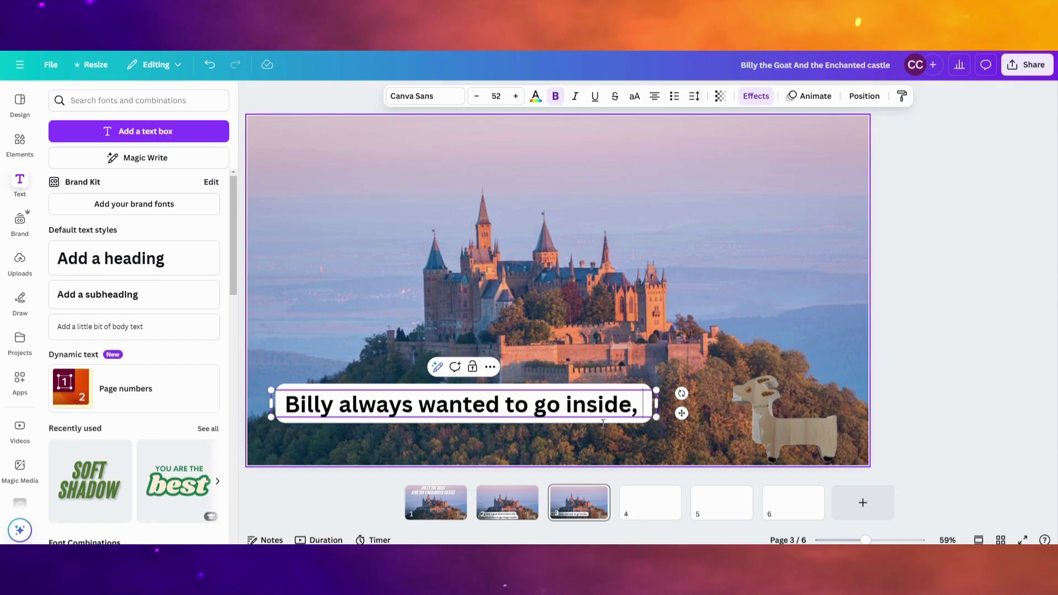
{"action": "type", "text": " but he could n"}
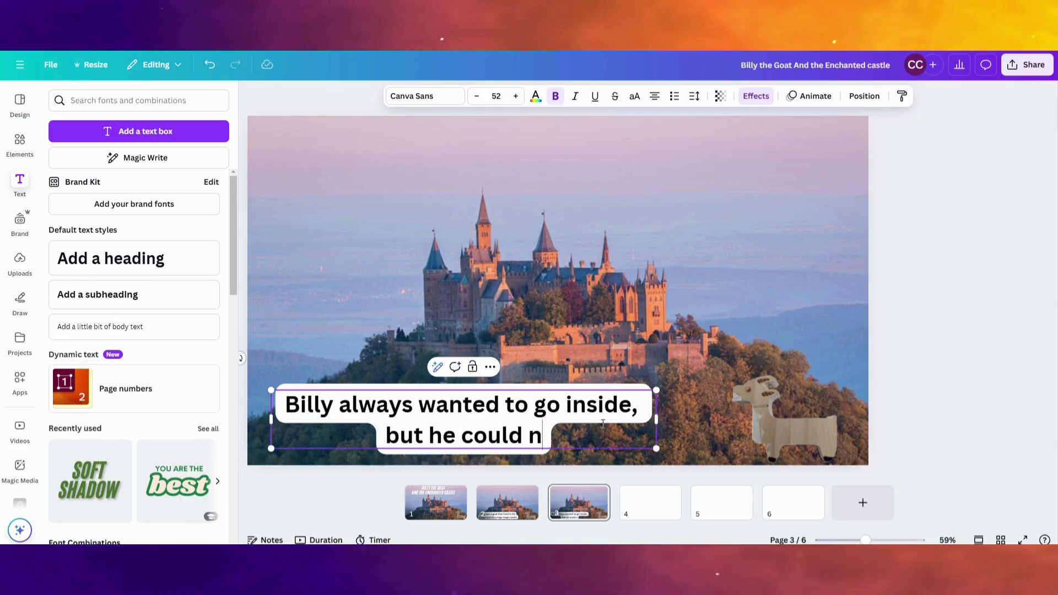
{"action": "type", "text": "ever leave "}
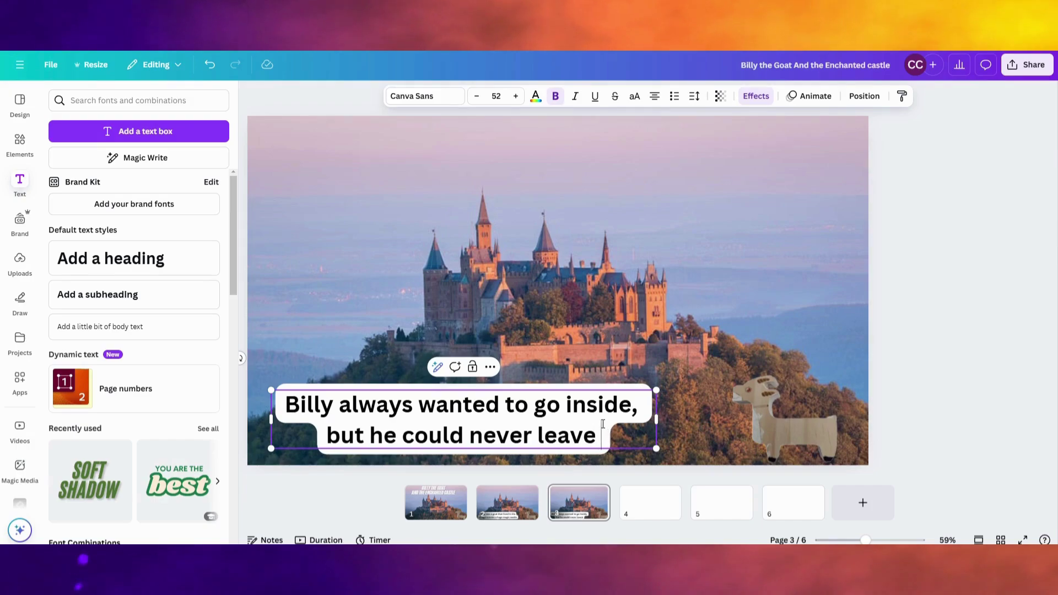
{"action": "type", "text": "the farm he live"}
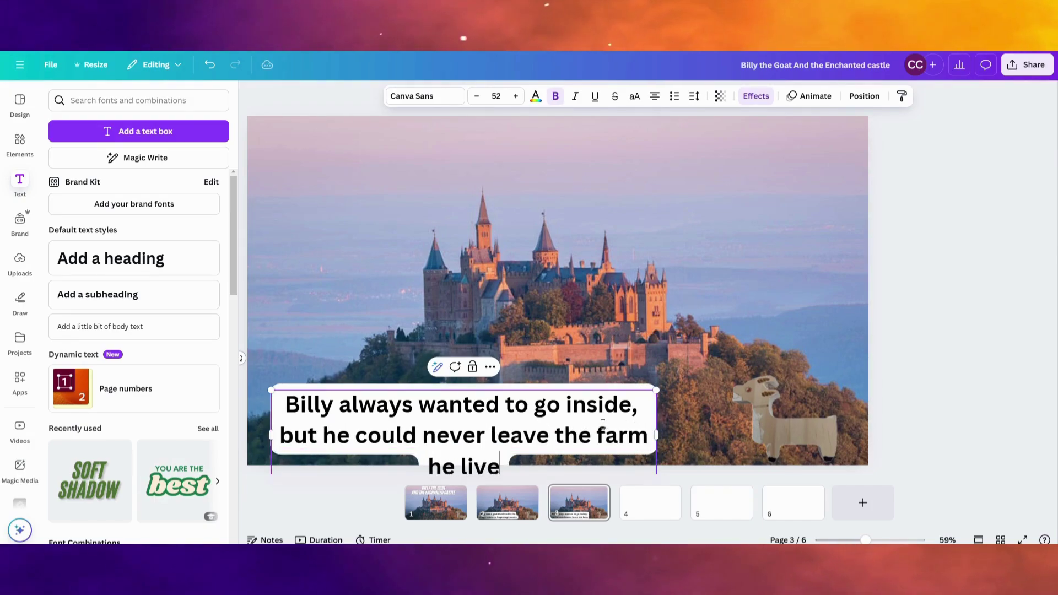
{"action": "type", "text": "d in."}
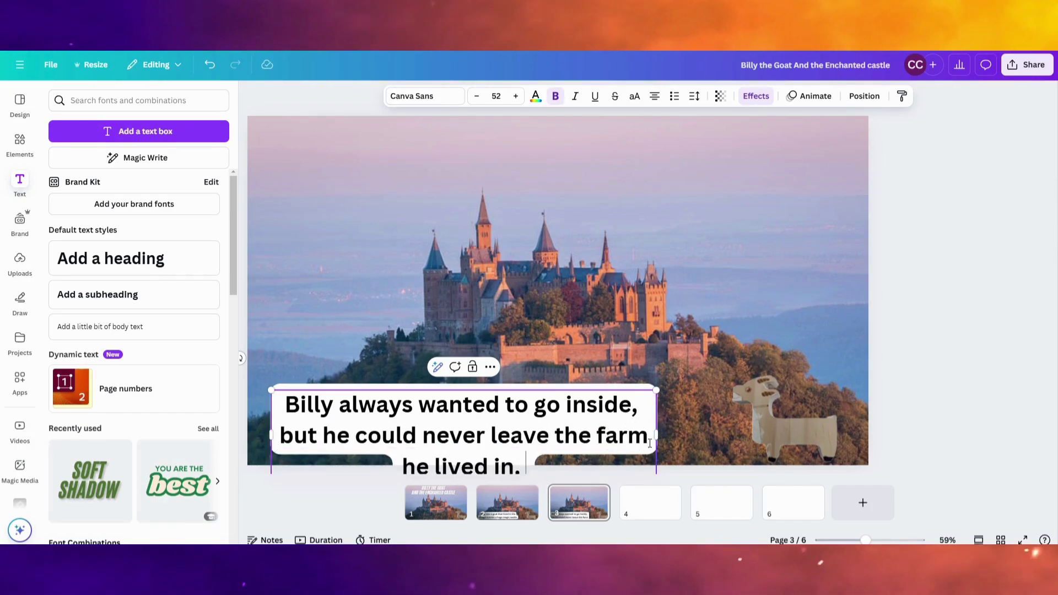
Change the caption's ending to 'lived at.' and narrow the box to rewrap it
{"action": "mouse_move", "coordinate": [662, 437]}
{"action": "left_mouse_down"}
{"action": "mouse_move", "coordinate": [758, 430]}
{"action": "mouse_move", "coordinate": [662, 427]}
{"action": "left_mouse_up"}
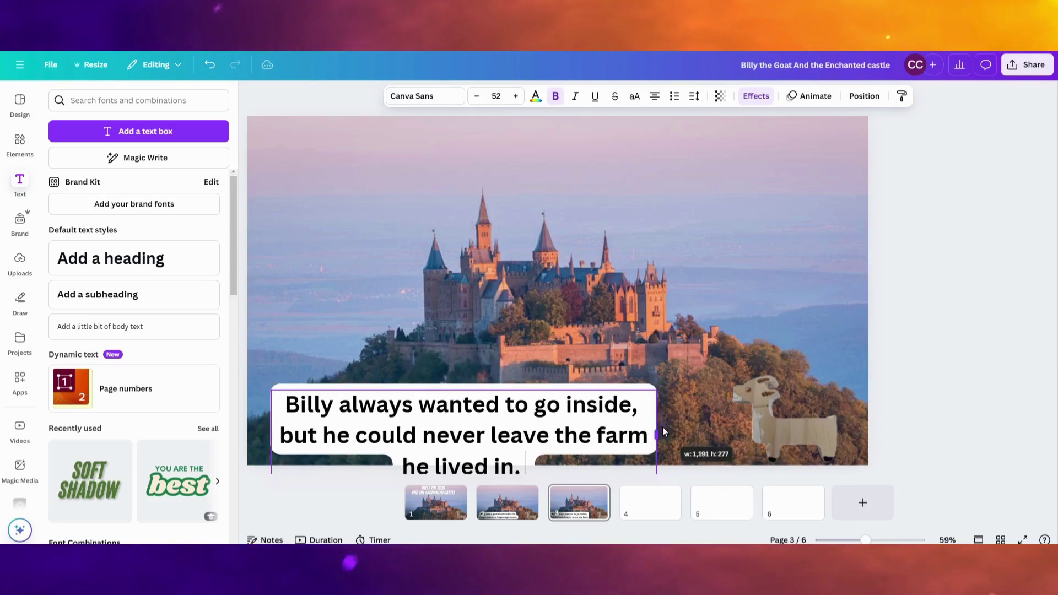
{"action": "key", "text": "BackSpace"}
{"action": "key", "text": "BackSpace"}
{"action": "key", "text": "BackSpace"}
{"action": "key", "text": "BackSpace"}
{"action": "type", "text": "at."}
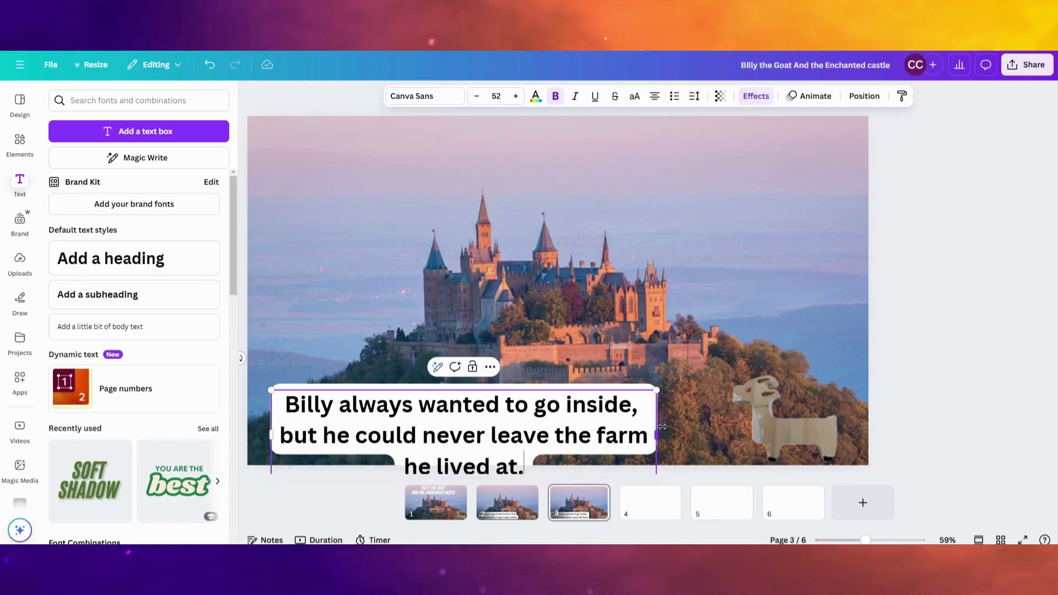
{"action": "left_click_drag", "start_coordinate": [660, 429], "coordinate": [499, 431]}
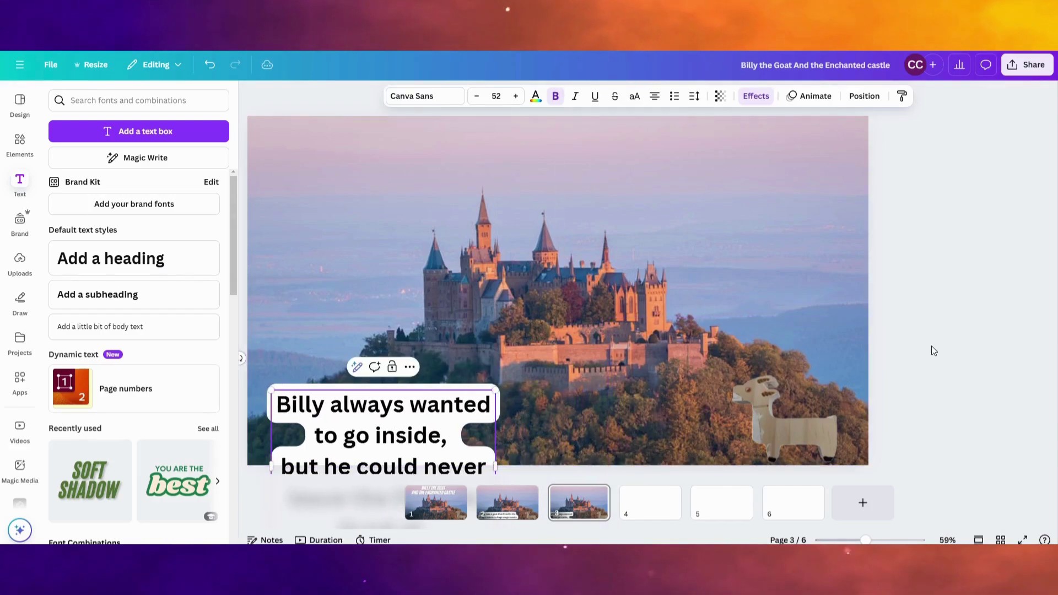
{"action": "key", "text": "Escape"}
{"action": "left_click", "coordinate": [446, 409]}
Drag page 3's narrow caption box up to the castle picture's top-left corner
{"action": "left_click_drag", "start_coordinate": [446, 410], "coordinate": [433, 154]}
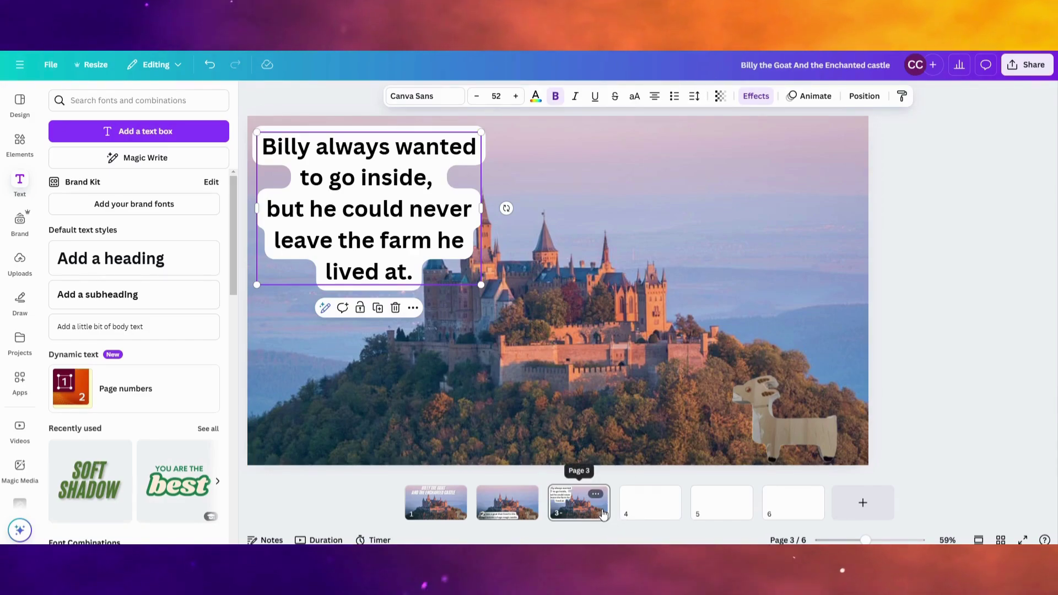
On blank page 4, search Elements for 'throne castle' photos
{"action": "left_click", "coordinate": [637, 514]}
{"action": "left_click", "coordinate": [20, 144]}
{"action": "left_click", "coordinate": [125, 104]}
{"action": "type", "text": "castle"}
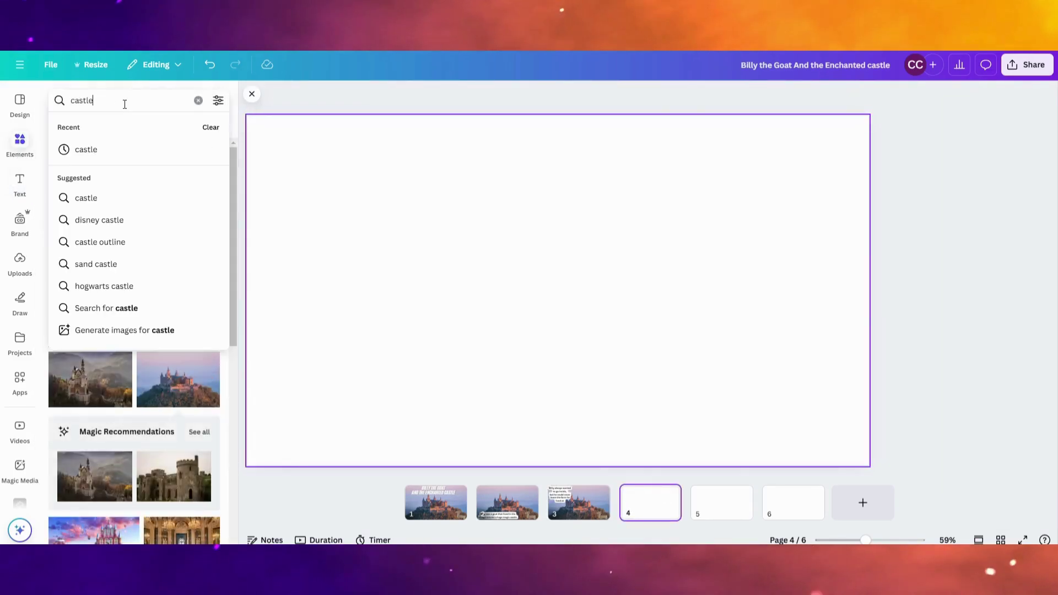
{"action": "type", "text": "throne castle"}
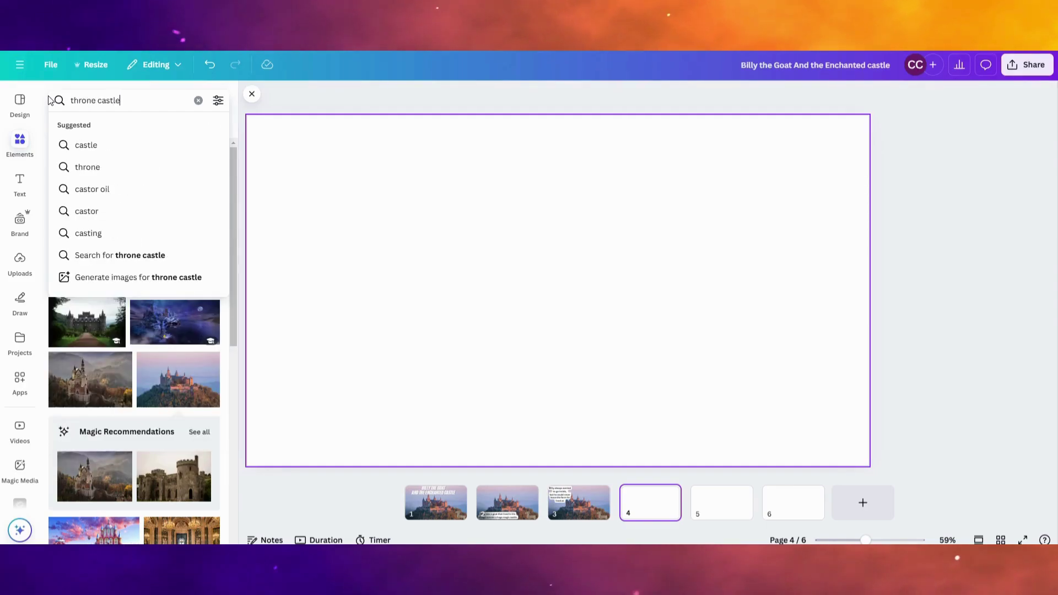
{"action": "key", "text": "Return"}
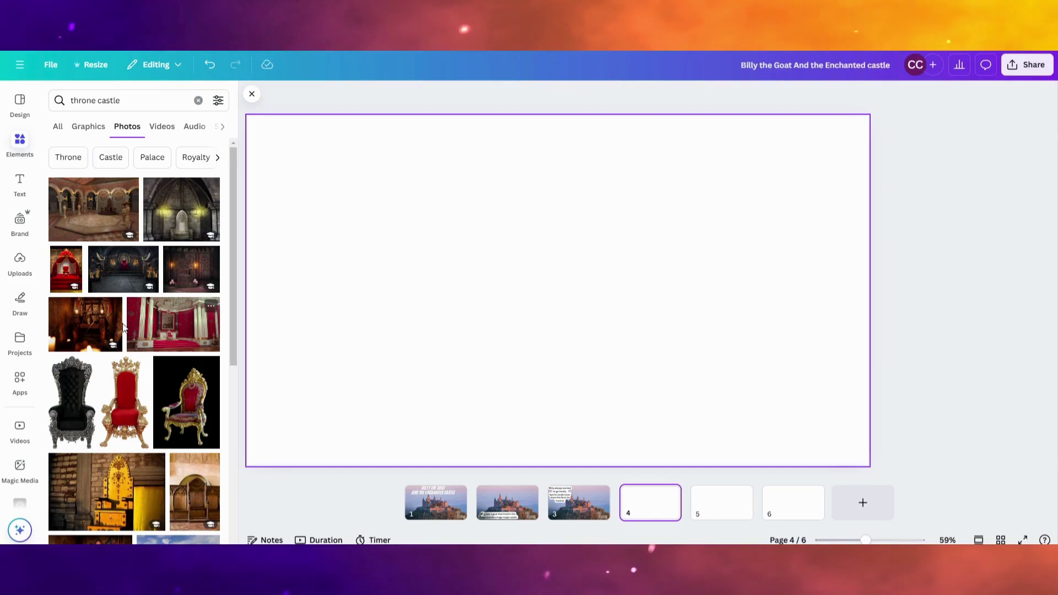
Add the red throne-room photo and set it as page 4's background
{"action": "left_click", "coordinate": [177, 325]}
{"action": "right_click", "coordinate": [597, 282]}
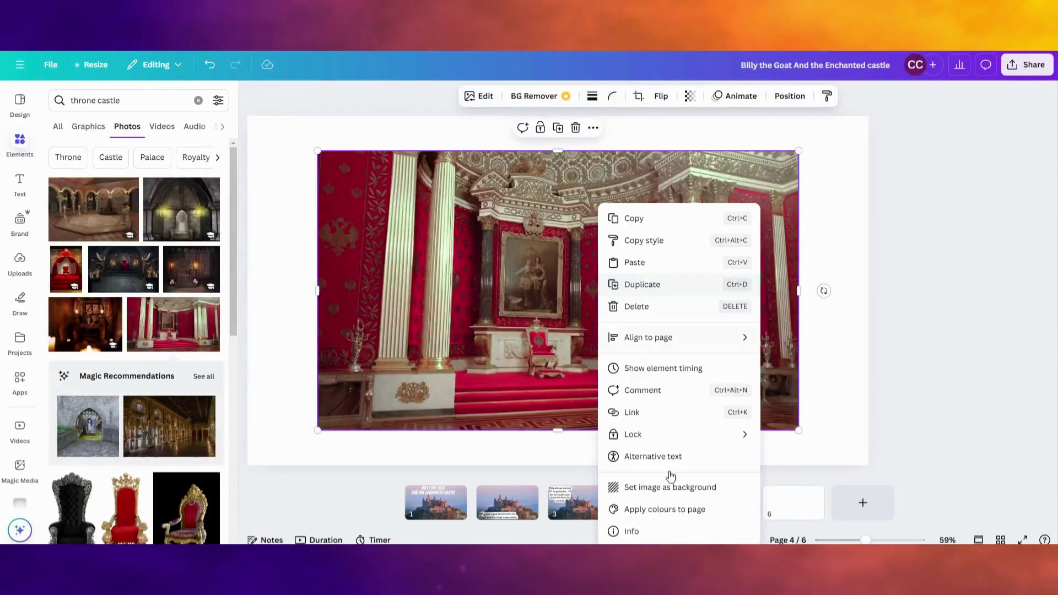
{"action": "left_click", "coordinate": [667, 488]}
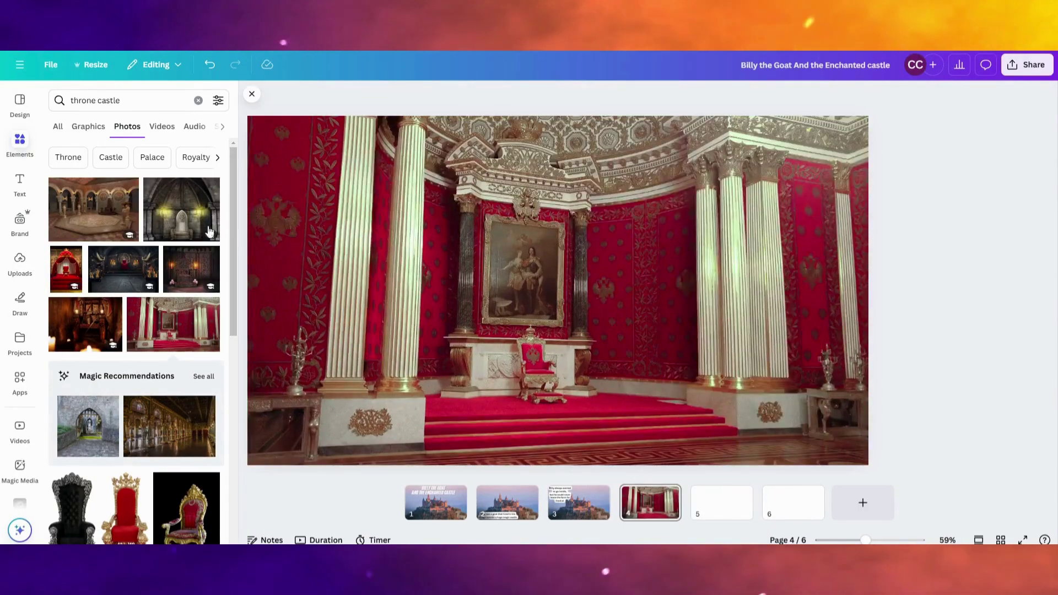
From Uploads, place the black goat lower right, the cat lower left, and the white goat on the throne steps
{"action": "left_click", "coordinate": [21, 264]}
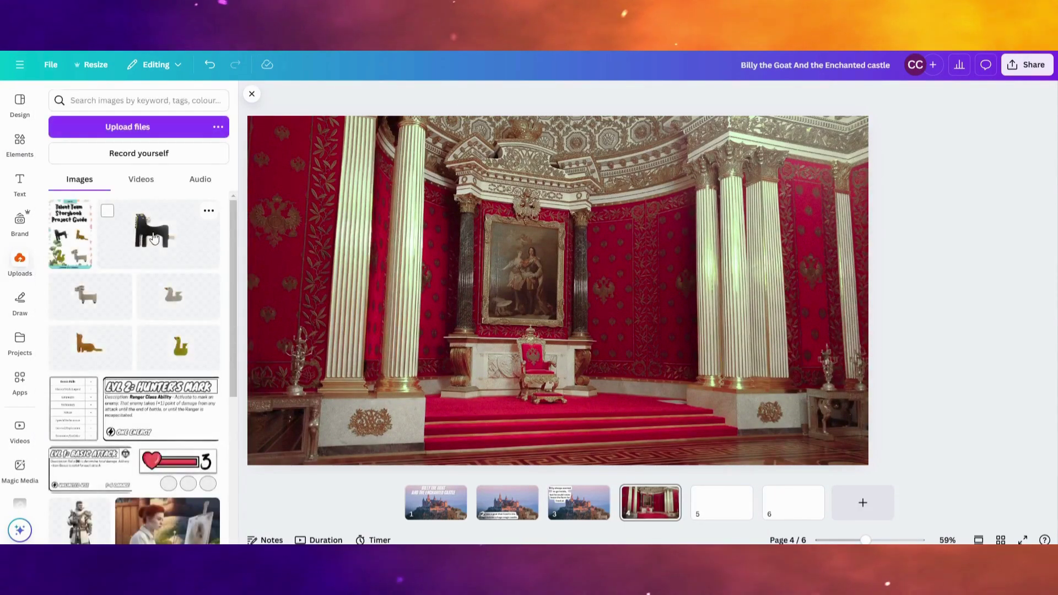
{"action": "left_click", "coordinate": [154, 238]}
{"action": "left_click_drag", "start_coordinate": [543, 275], "coordinate": [783, 408]}
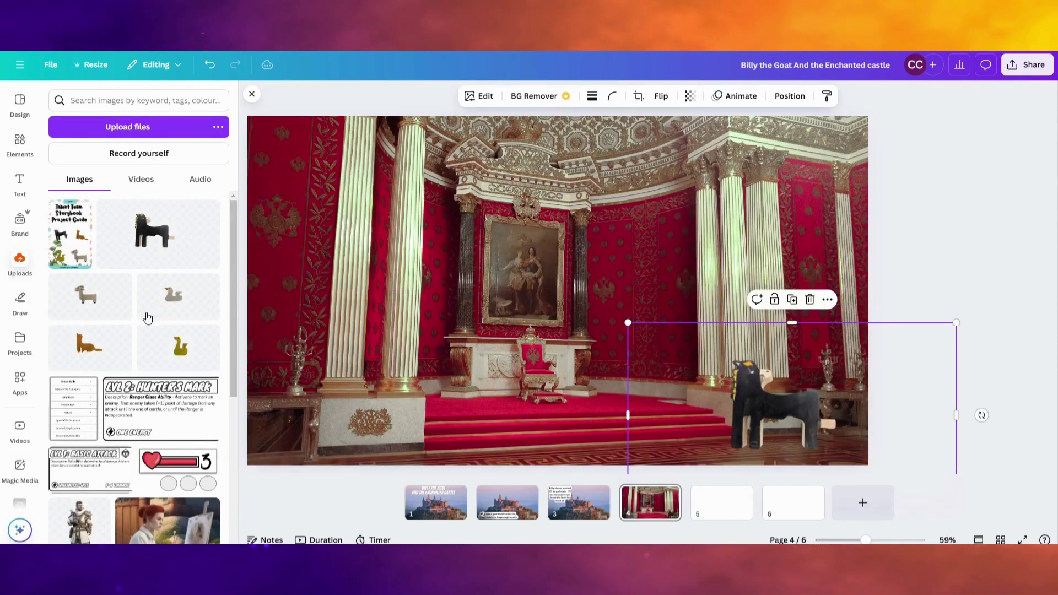
{"action": "left_click", "coordinate": [93, 340]}
{"action": "left_click_drag", "start_coordinate": [550, 298], "coordinate": [417, 419]}
{"action": "left_click", "coordinate": [100, 297]}
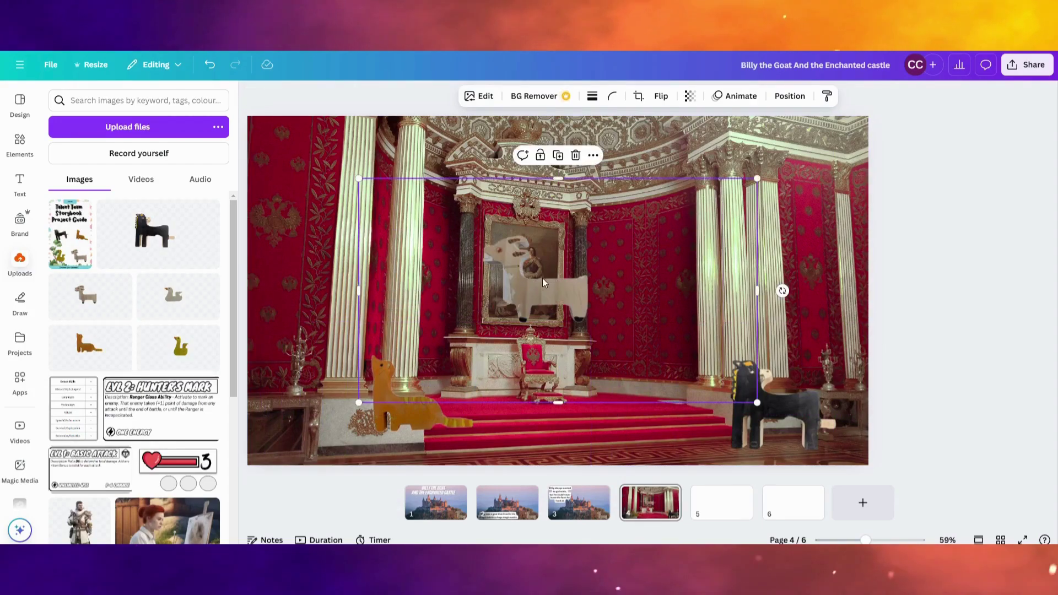
{"action": "left_click_drag", "start_coordinate": [542, 277], "coordinate": [572, 369]}
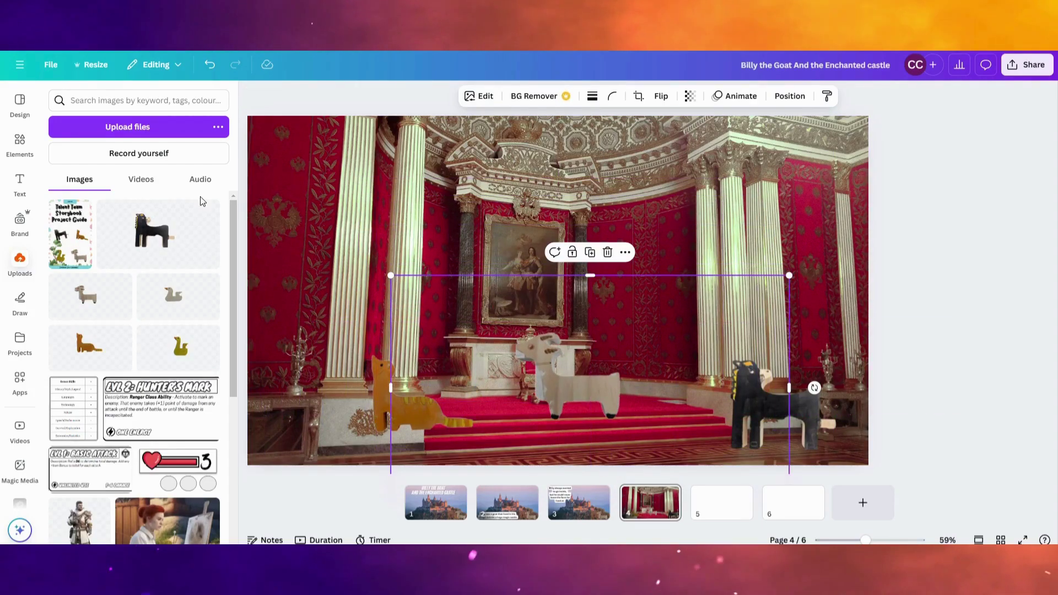
Add a gold crown photo from a 'crown' search, shrunk onto the white goat's head
{"action": "left_click", "coordinate": [20, 142]}
{"action": "type", "text": "crown"}
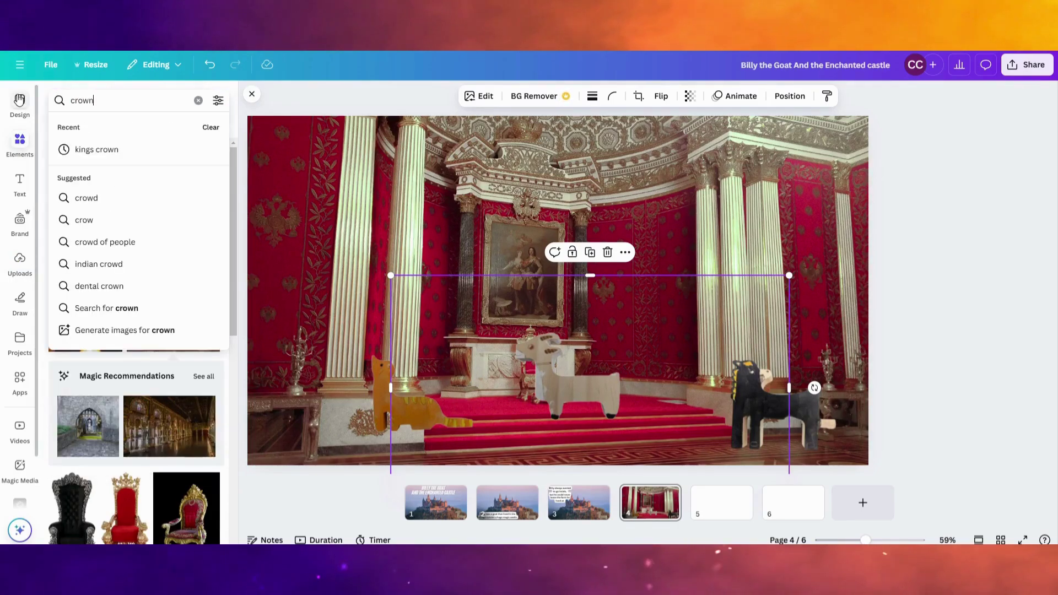
{"action": "key", "text": "Return"}
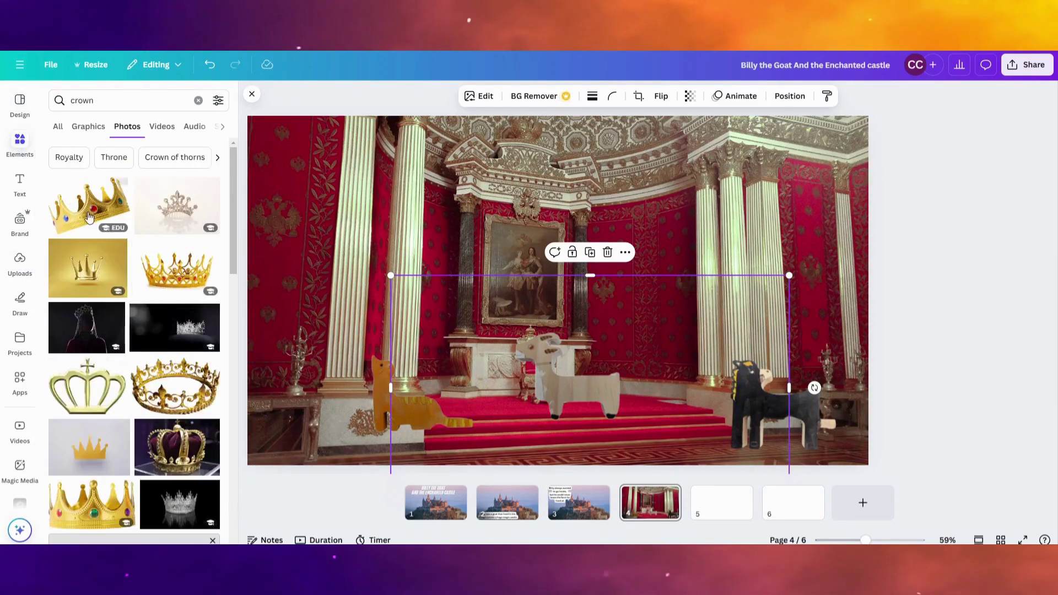
{"action": "left_click", "coordinate": [88, 204]}
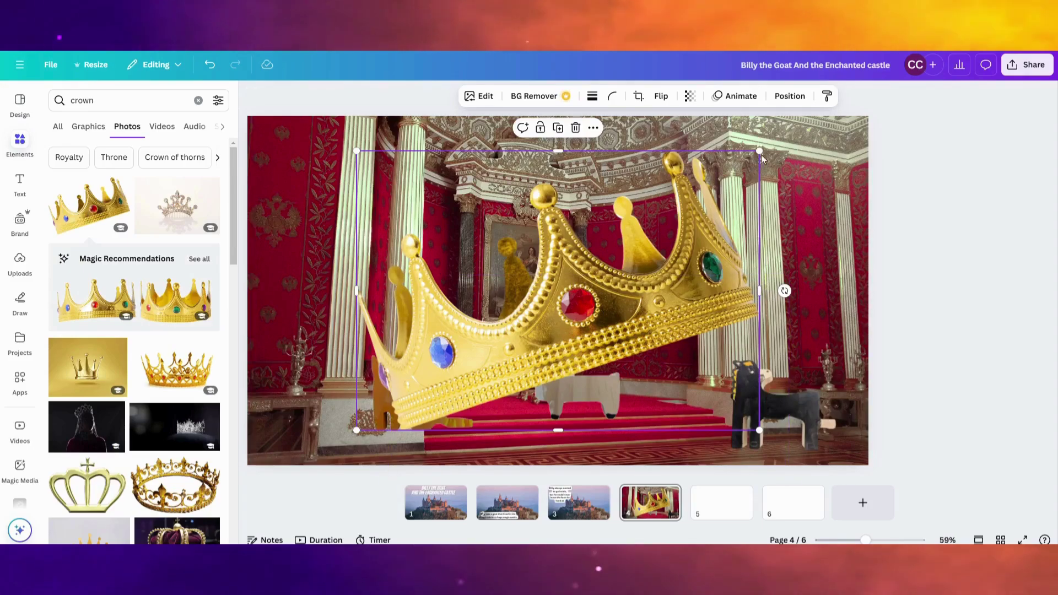
{"action": "left_click_drag", "start_coordinate": [757, 156], "coordinate": [542, 332]}
{"action": "left_click", "coordinate": [931, 261]}
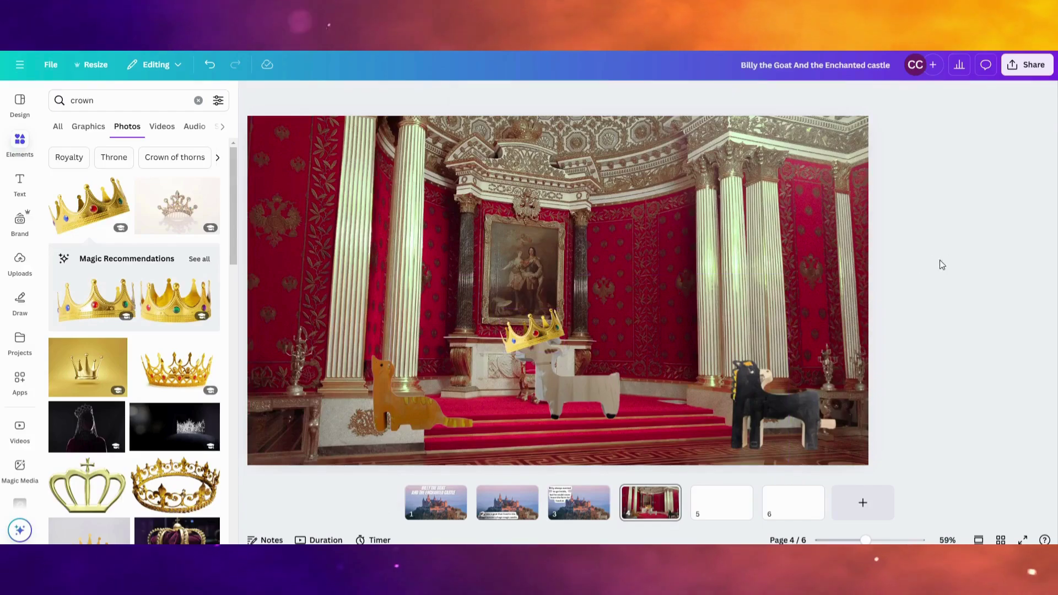
Draw a custom motion path walking page 2's goat from lower right up to the castle
{"action": "left_click", "coordinate": [499, 510]}
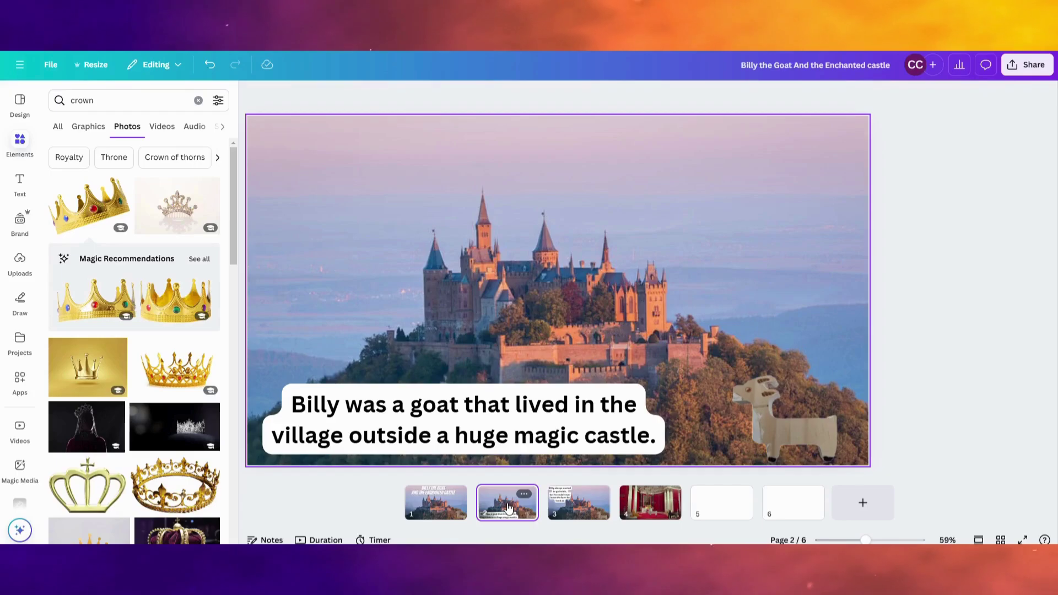
{"action": "left_click", "coordinate": [791, 402]}
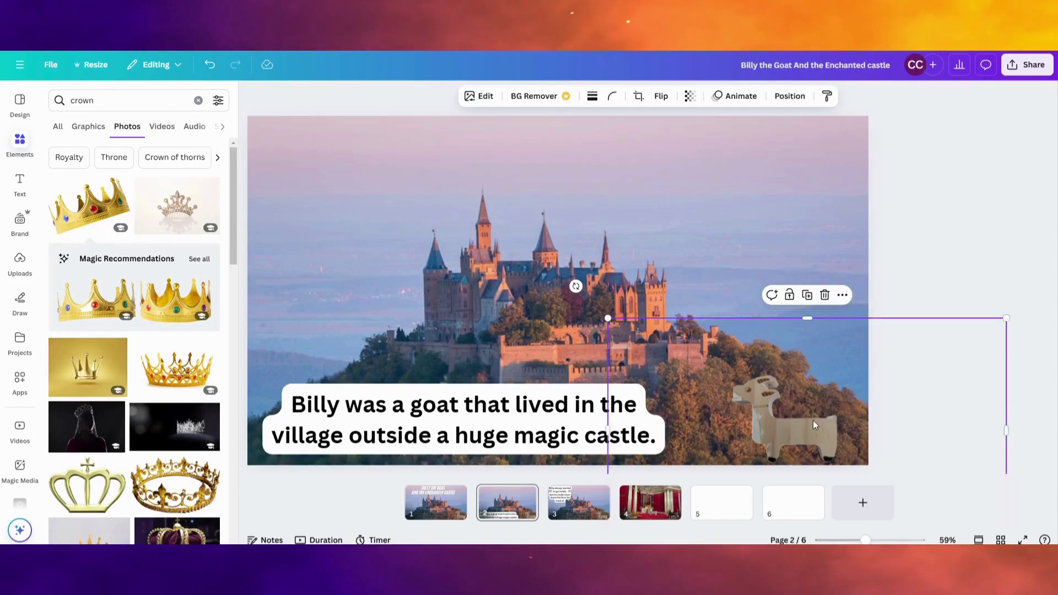
{"action": "left_click", "coordinate": [738, 98]}
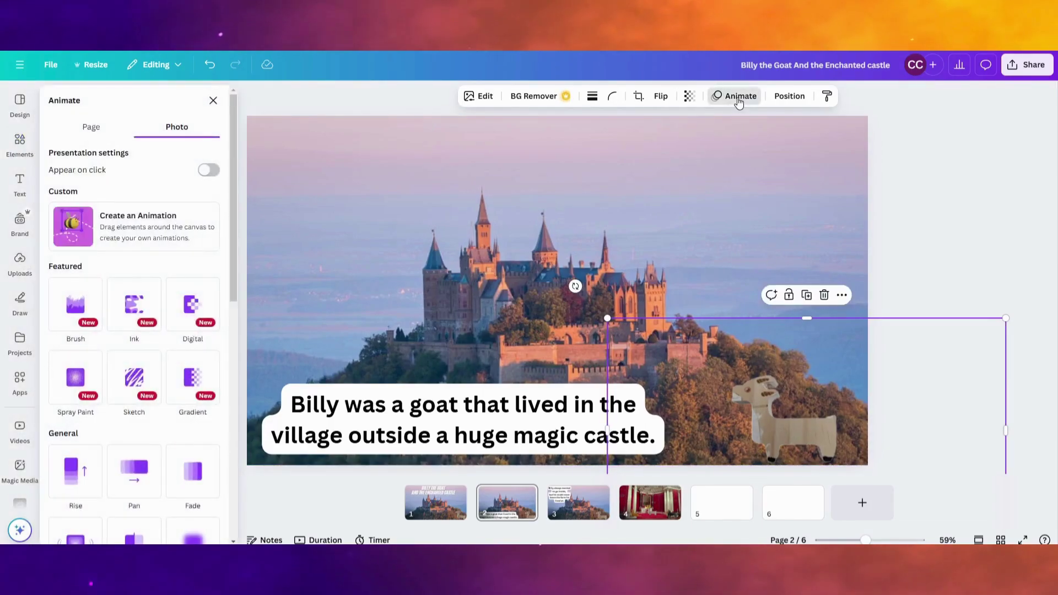
{"action": "left_click", "coordinate": [158, 219]}
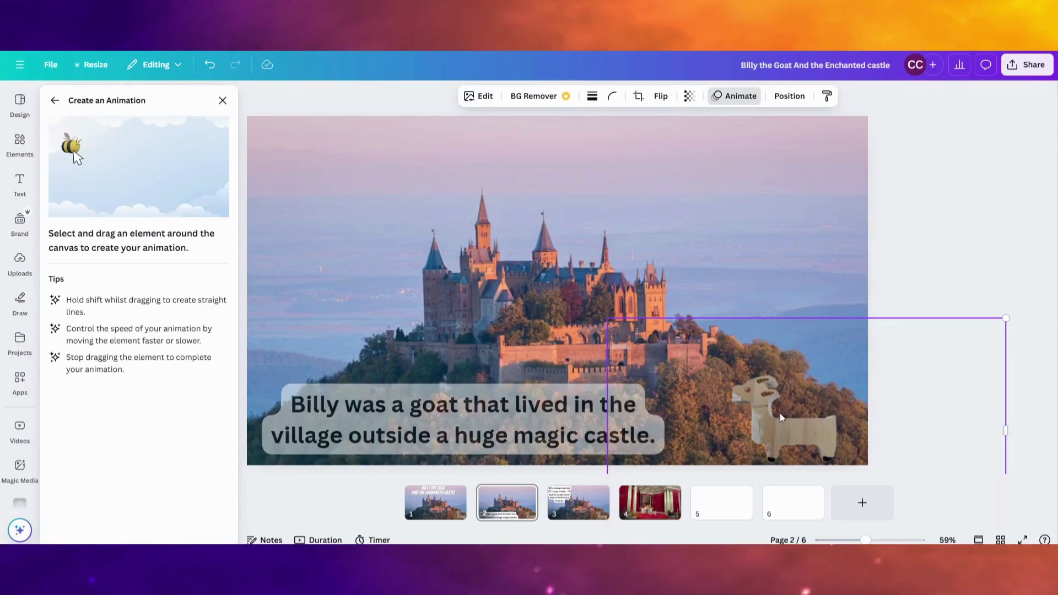
{"action": "mouse_move", "coordinate": [779, 412]}
{"action": "left_mouse_down"}
{"action": "mouse_move", "coordinate": [747, 363]}
{"action": "mouse_move", "coordinate": [701, 356]}
{"action": "mouse_move", "coordinate": [659, 331]}
{"action": "mouse_move", "coordinate": [604, 337]}
{"action": "mouse_move", "coordinate": [566, 313]}
{"action": "mouse_move", "coordinate": [524, 319]}
{"action": "mouse_move", "coordinate": [425, 294]}
{"action": "mouse_move", "coordinate": [374, 310]}
{"action": "mouse_move", "coordinate": [249, 310]}
{"action": "mouse_move", "coordinate": [226, 325]}
{"action": "mouse_move", "coordinate": [259, 315]}
{"action": "left_mouse_up"}
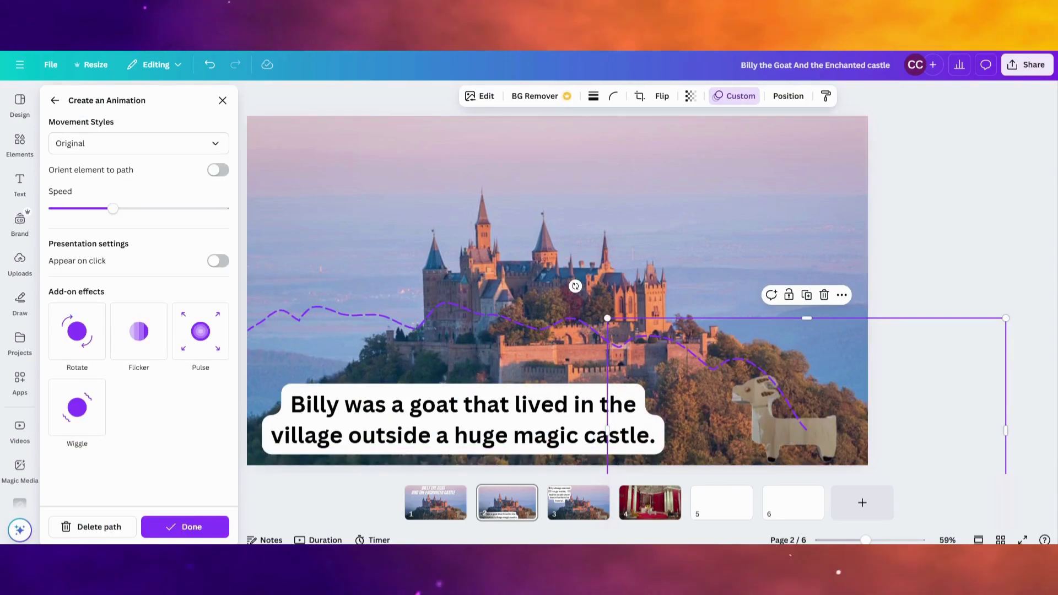
{"action": "left_click", "coordinate": [579, 517]}
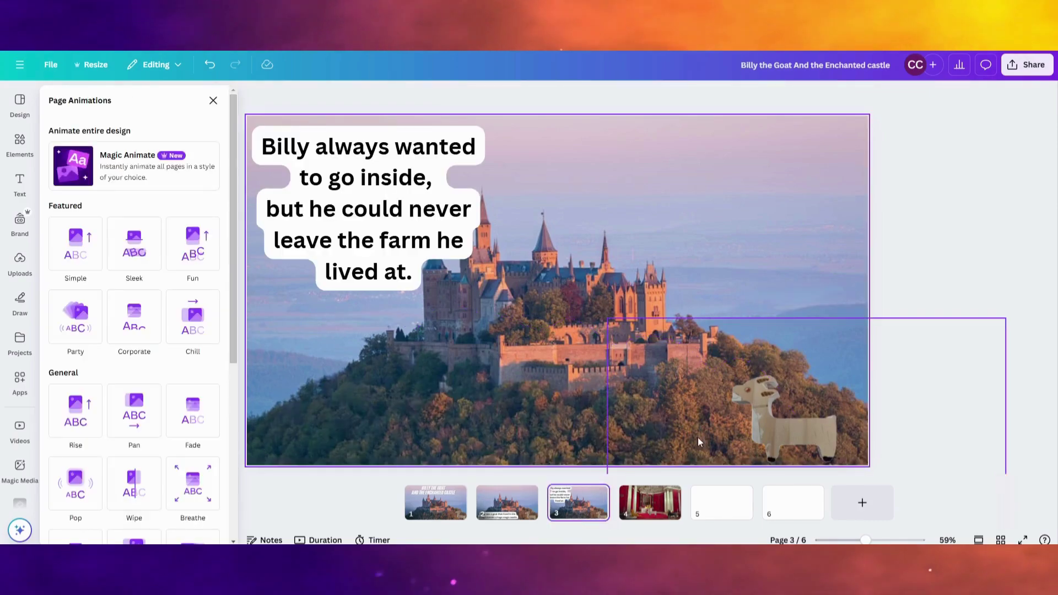
Try Magic Animate and move page 3's goat up toward the castle
{"action": "left_click", "coordinate": [135, 172]}
{"action": "left_click_drag", "start_coordinate": [787, 424], "coordinate": [576, 379]}
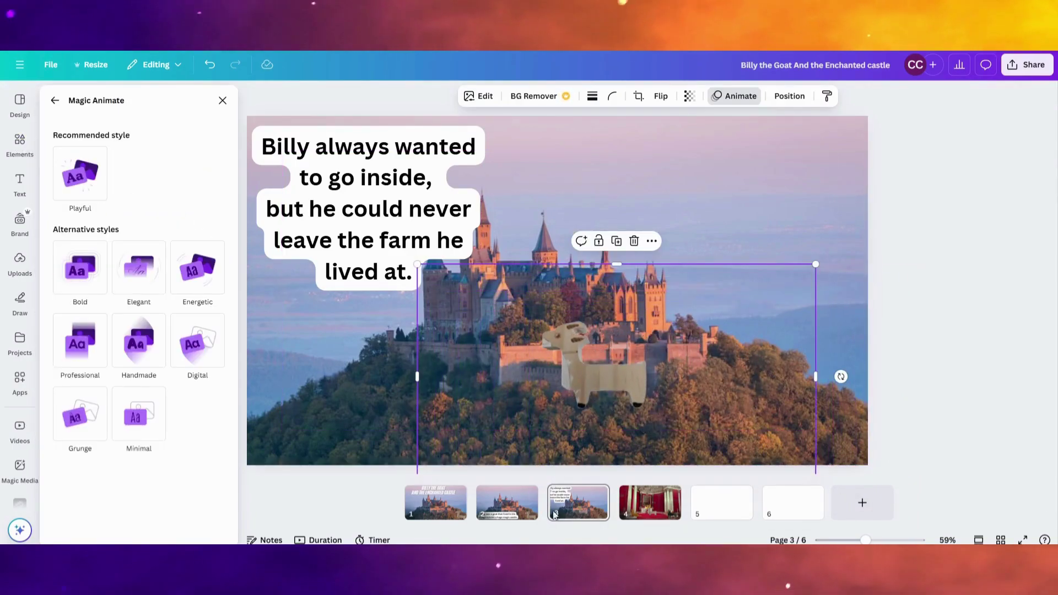
{"action": "left_click", "coordinate": [645, 512]}
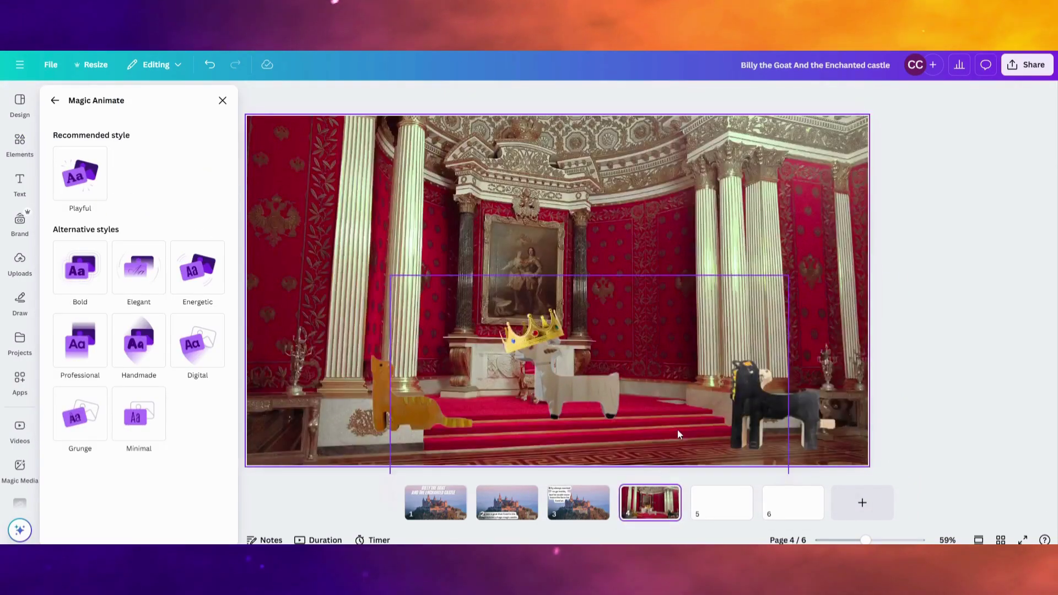
Nudge page 4's black goat slightly up and left, then return to page 2
{"action": "left_click", "coordinate": [813, 408]}
{"action": "left_click", "coordinate": [736, 96]}
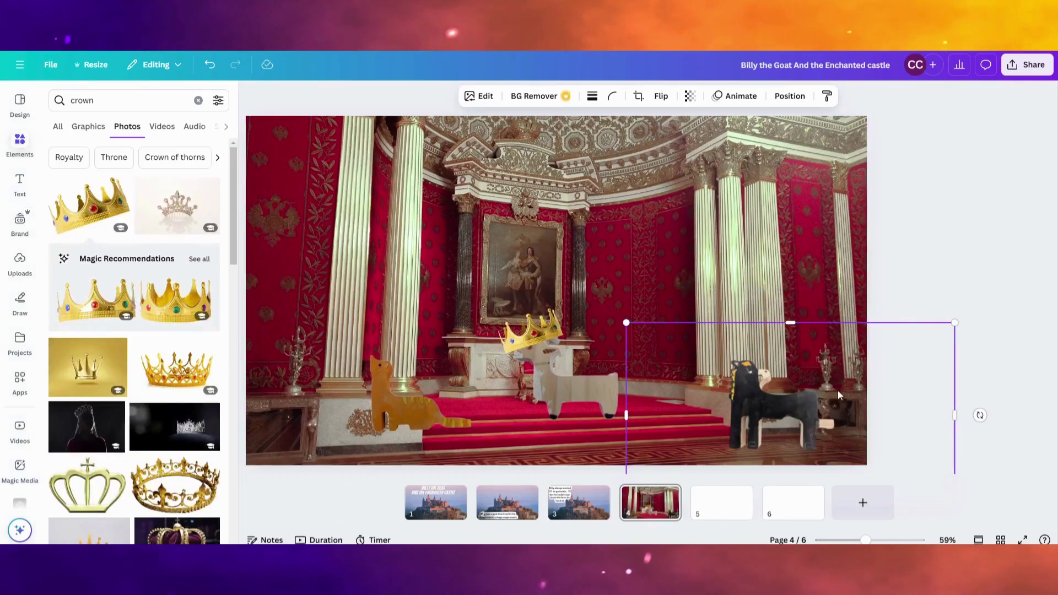
{"action": "mouse_move", "coordinate": [805, 413]}
{"action": "left_mouse_down"}
{"action": "mouse_move", "coordinate": [796, 414]}
{"action": "mouse_move", "coordinate": [802, 405]}
{"action": "left_mouse_up"}
{"action": "left_click", "coordinate": [954, 257]}
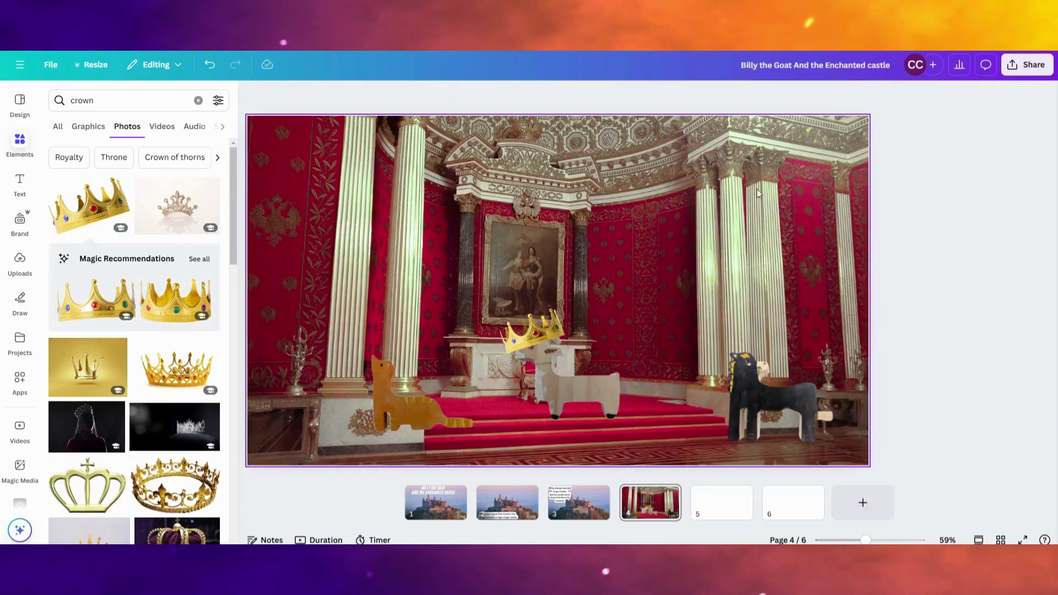
{"action": "left_click", "coordinate": [382, 407]}
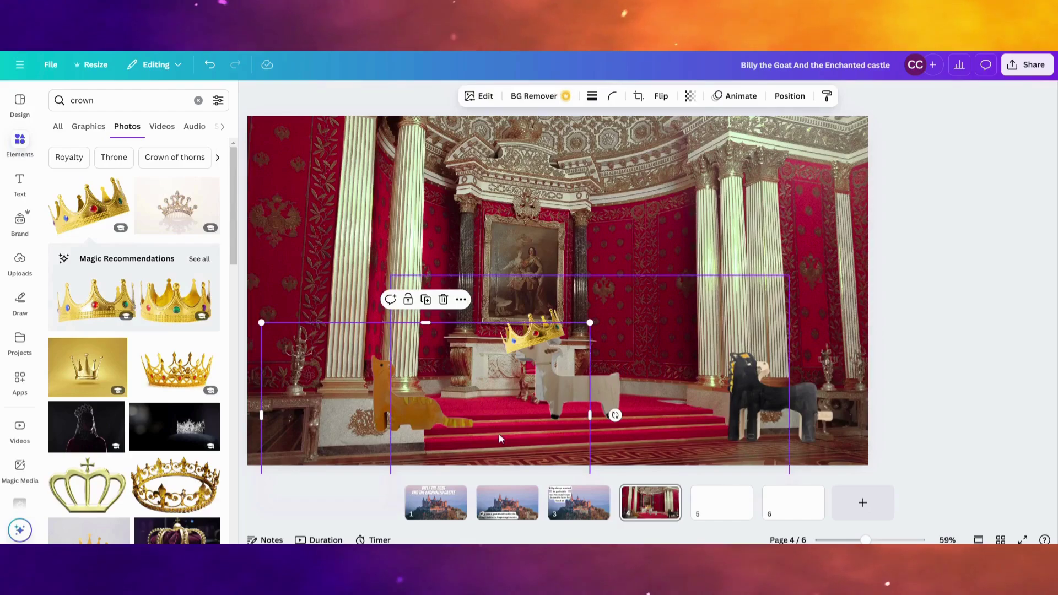
{"action": "left_click", "coordinate": [504, 508]}
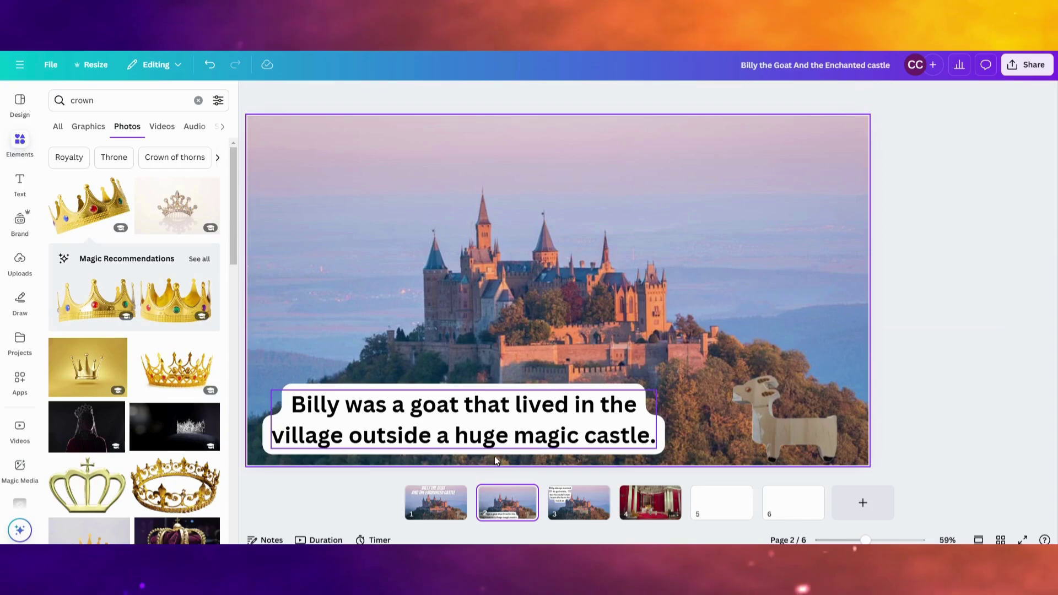
{"action": "left_click", "coordinate": [1007, 65]}
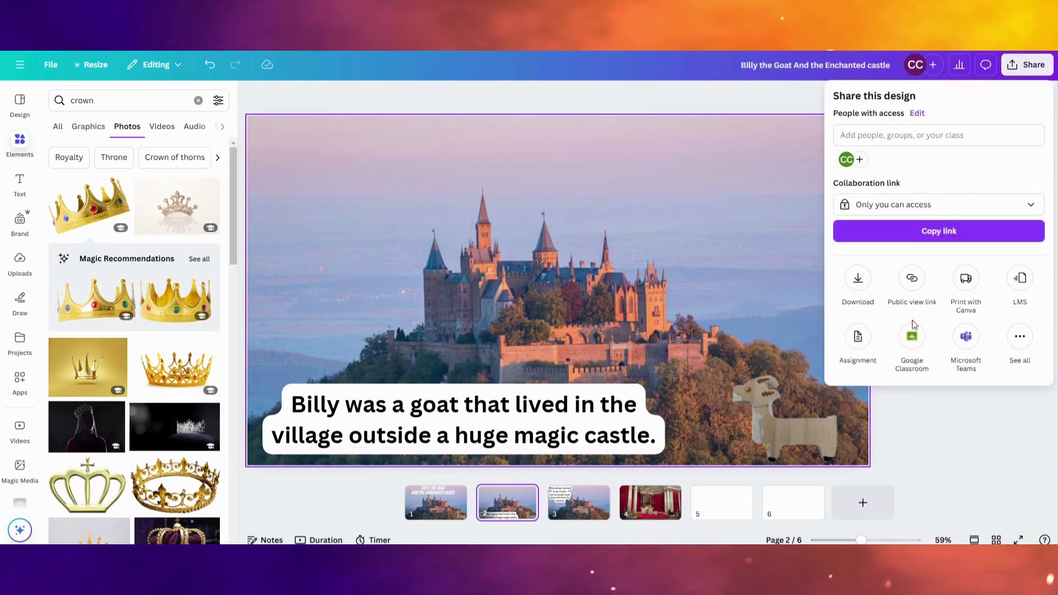
{"action": "left_click", "coordinate": [1019, 350]}
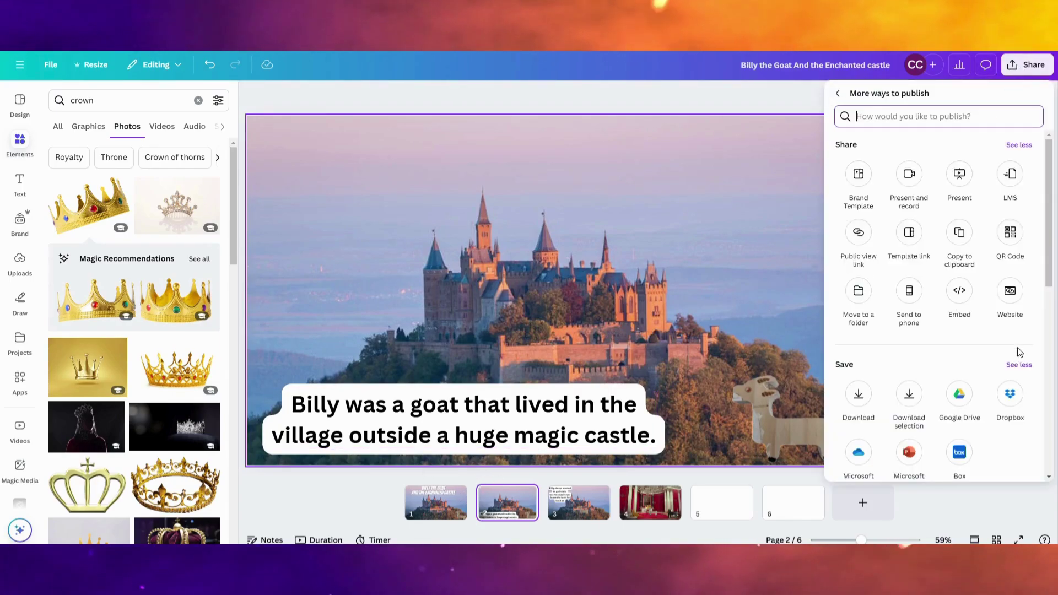
{"action": "left_click", "coordinate": [970, 175]}
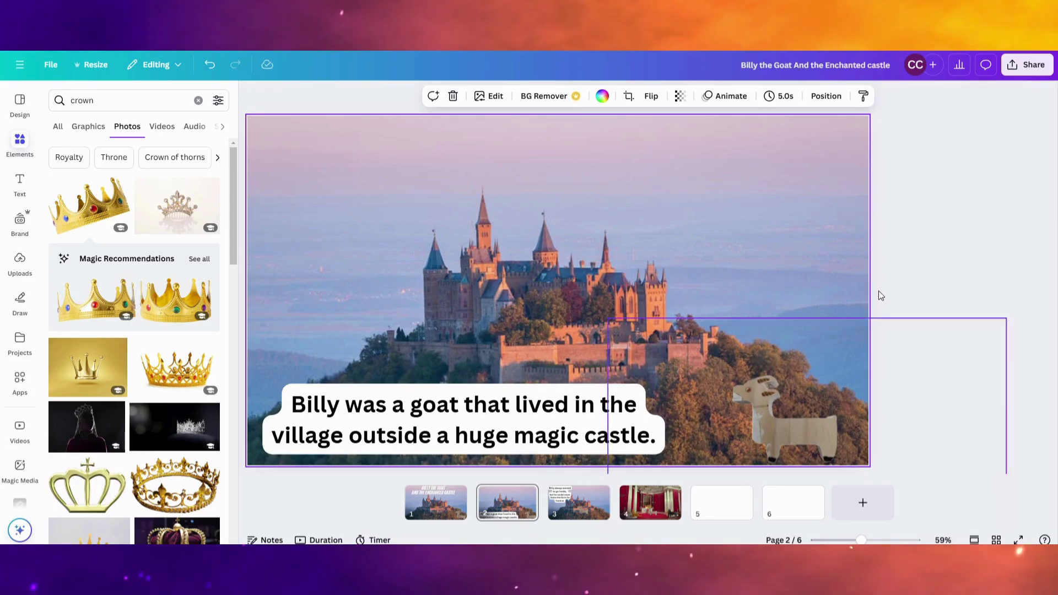
Choose Present and record from the Share menu's See all options
{"action": "left_click", "coordinate": [1026, 65]}
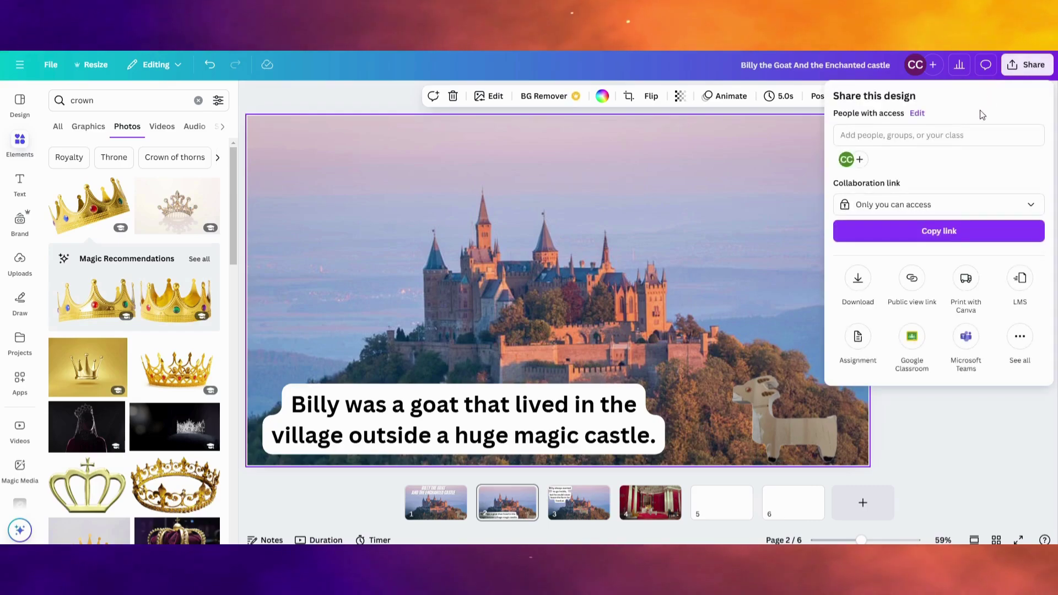
{"action": "left_click", "coordinate": [1016, 343]}
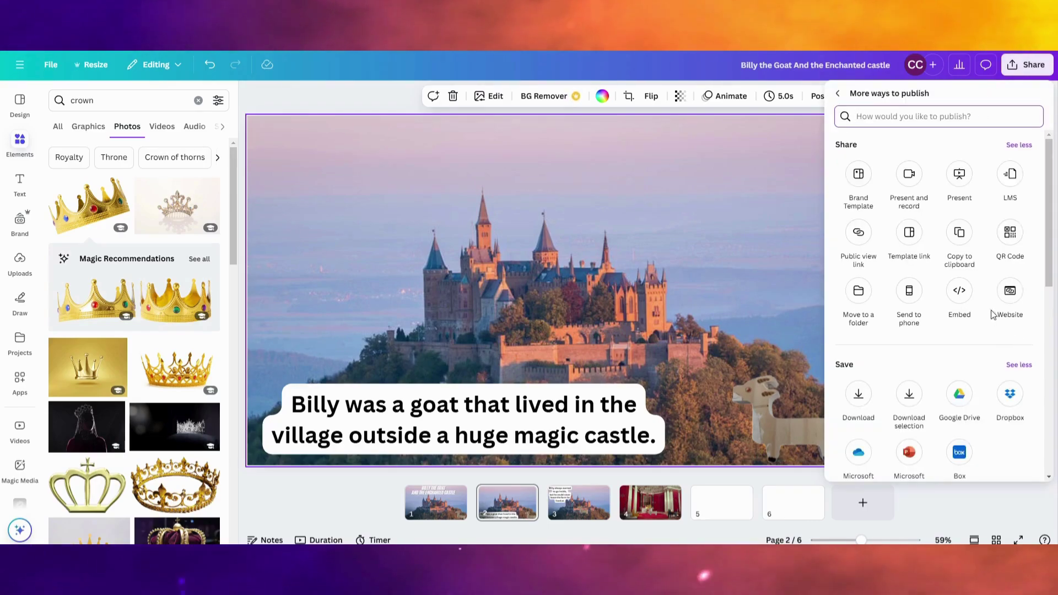
{"action": "left_click", "coordinate": [910, 182]}
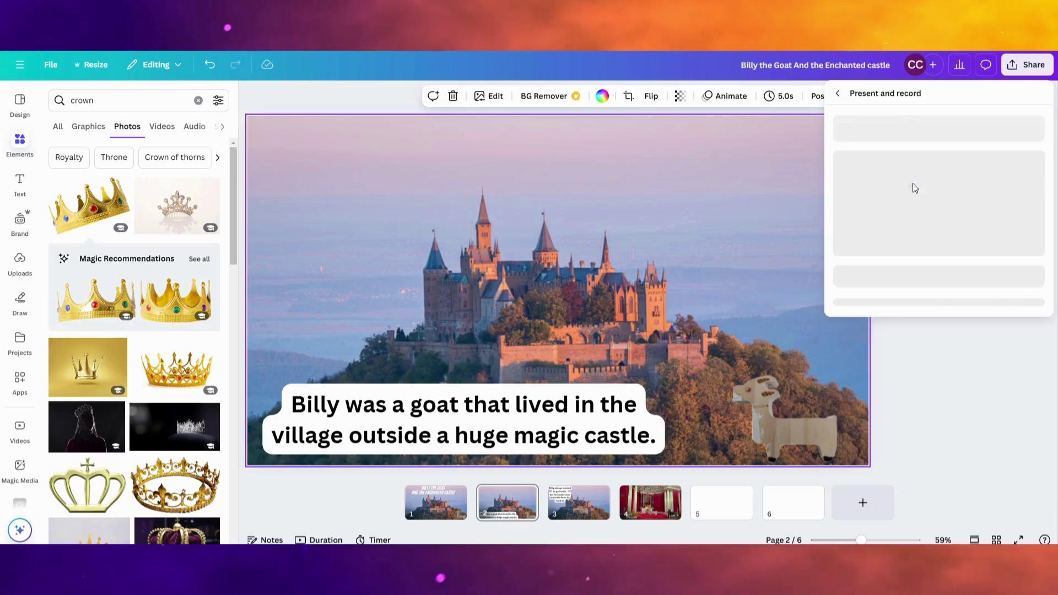